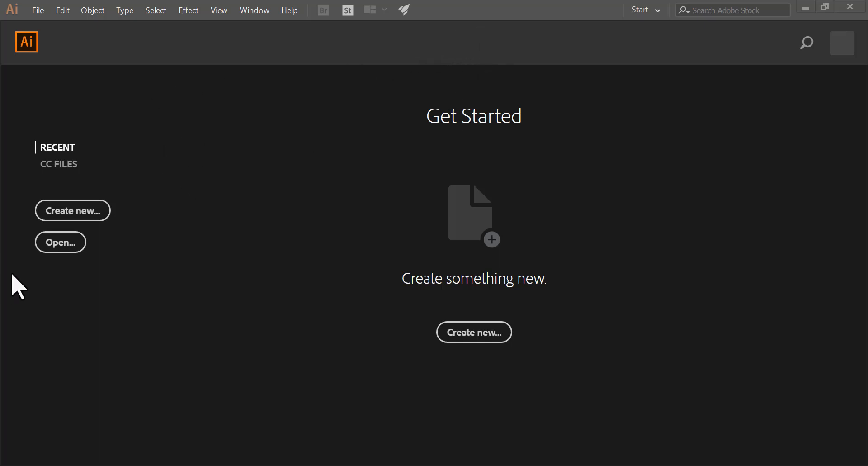
Create a new 12 x 18 in portrait document using the custom preset
{"action": "left_click", "coordinate": [68, 209]}
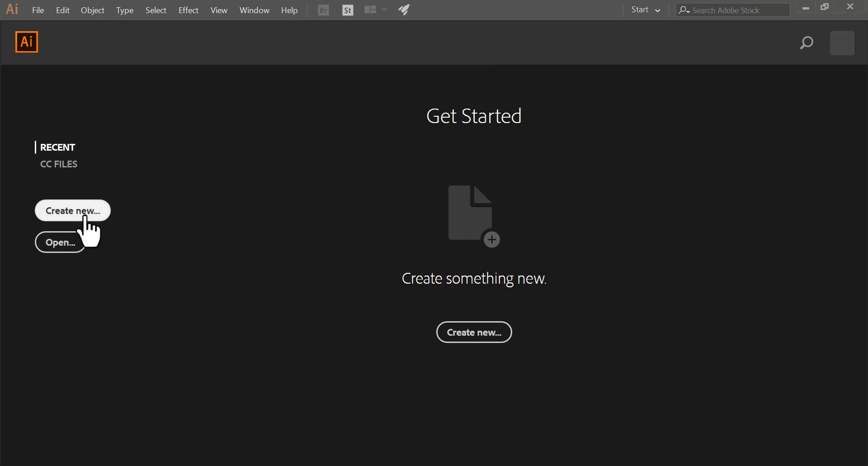
{"action": "left_click", "coordinate": [86, 214]}
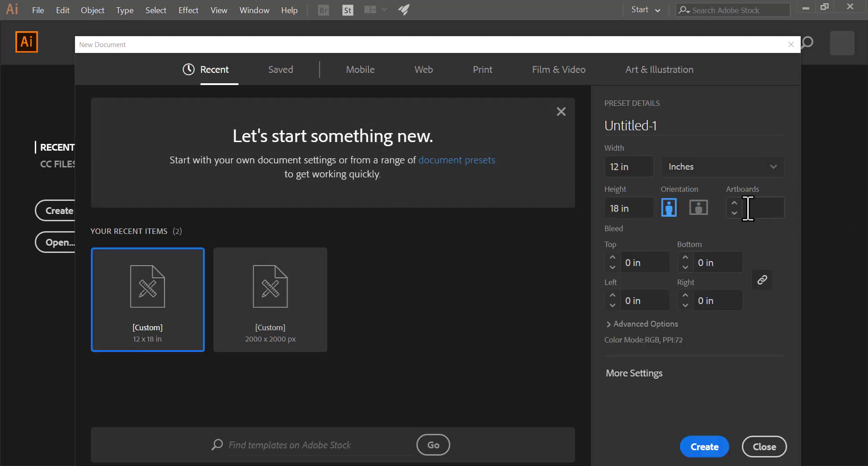
{"action": "left_click", "coordinate": [705, 447]}
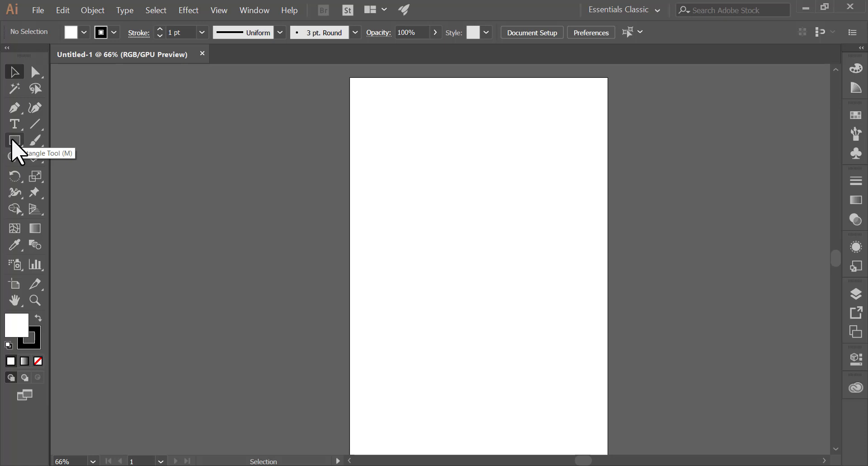
Draw a white-filled 12 x 18 in rectangle covering the artboard edge to edge
{"action": "left_click", "coordinate": [14, 141]}
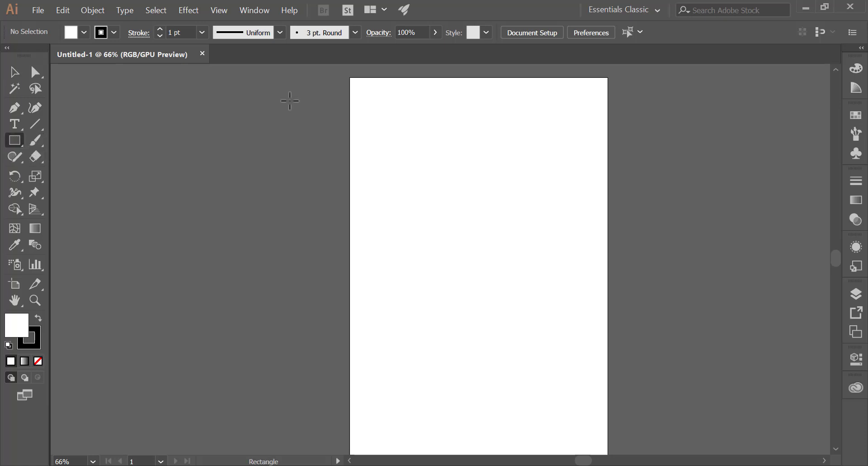
{"action": "mouse_move", "coordinate": [351, 78]}
{"action": "left_mouse_down"}
{"action": "mouse_move", "coordinate": [604, 450]}
{"action": "mouse_move", "coordinate": [607, 384]}
{"action": "left_mouse_up"}
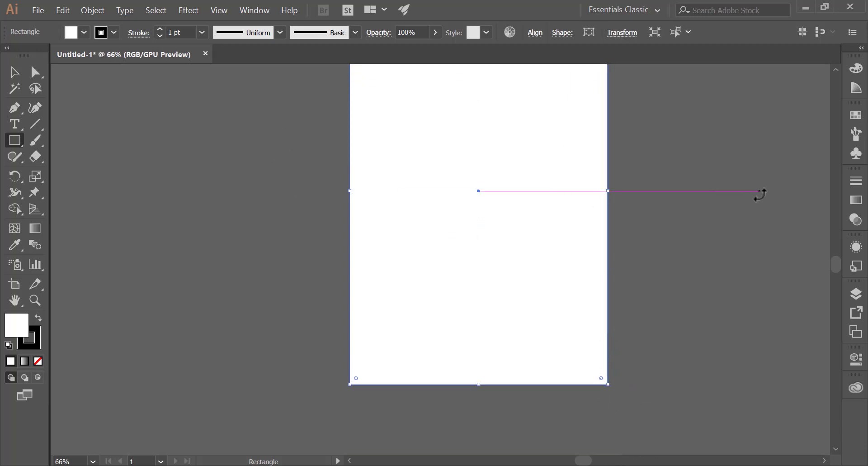
{"action": "left_click_drag", "start_coordinate": [837, 269], "coordinate": [836, 258]}
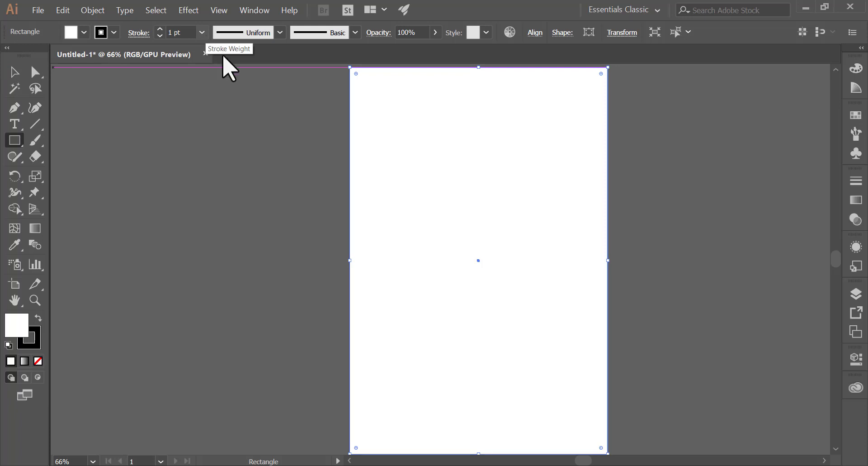
{"action": "left_click", "coordinate": [268, 108]}
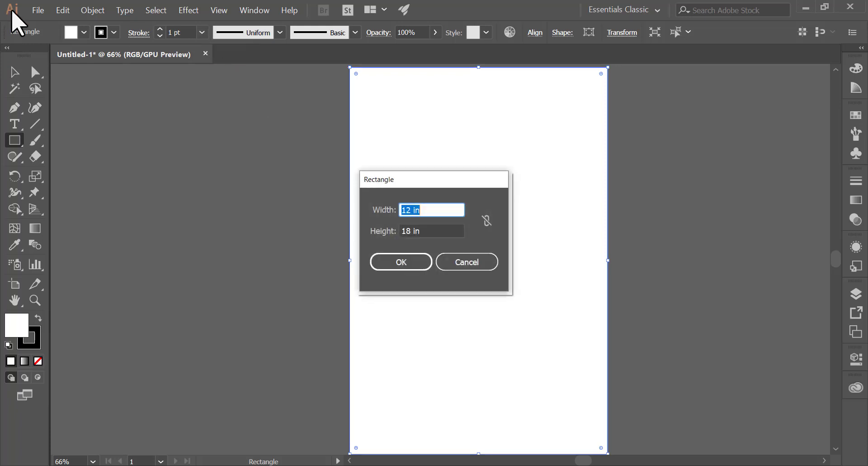
{"action": "left_click", "coordinate": [480, 261]}
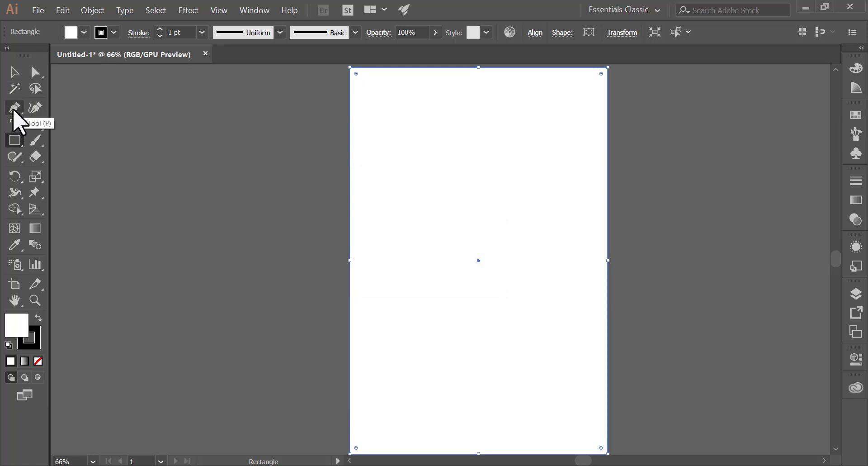
Draw a vertical line down the middle of the page and select it
{"action": "left_click", "coordinate": [34, 123]}
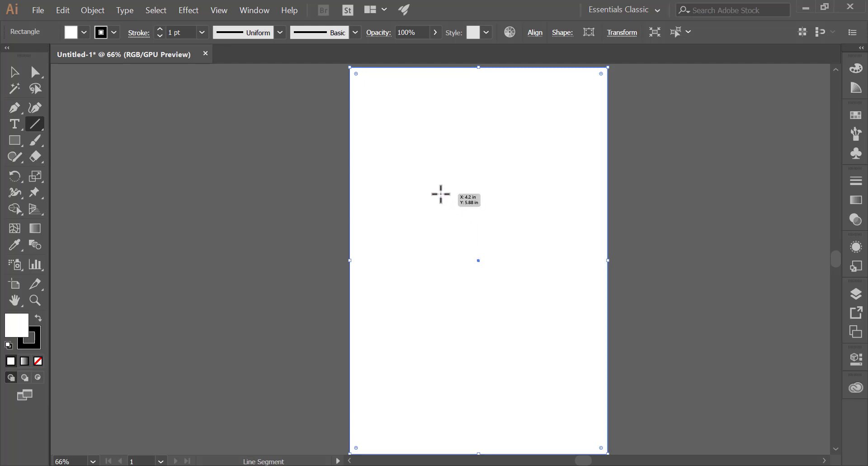
{"action": "mouse_move", "coordinate": [479, 260]}
{"action": "left_mouse_down"}
{"action": "mouse_move", "coordinate": [479, 138]}
{"action": "mouse_move", "coordinate": [505, 373]}
{"action": "left_mouse_up"}
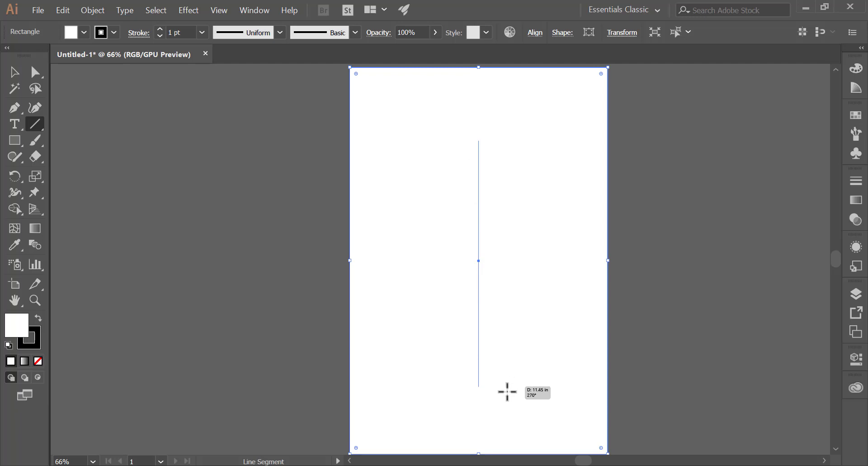
{"action": "left_click_drag", "start_coordinate": [506, 373], "coordinate": [507, 405]}
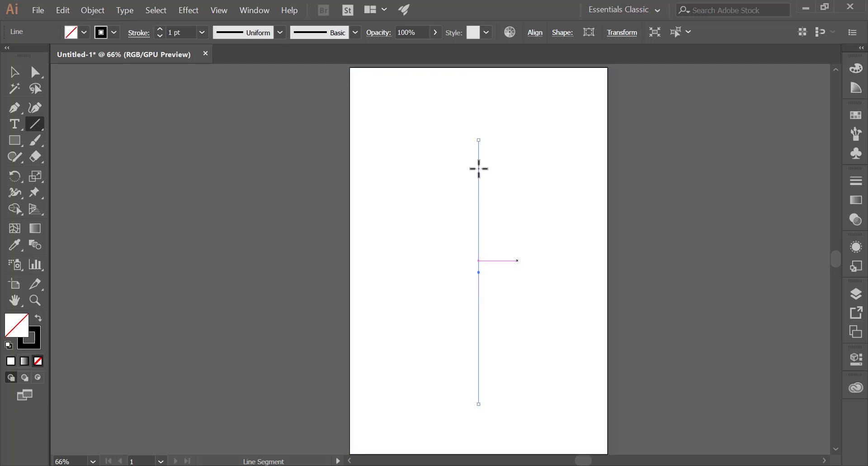
{"action": "left_click", "coordinate": [14, 72]}
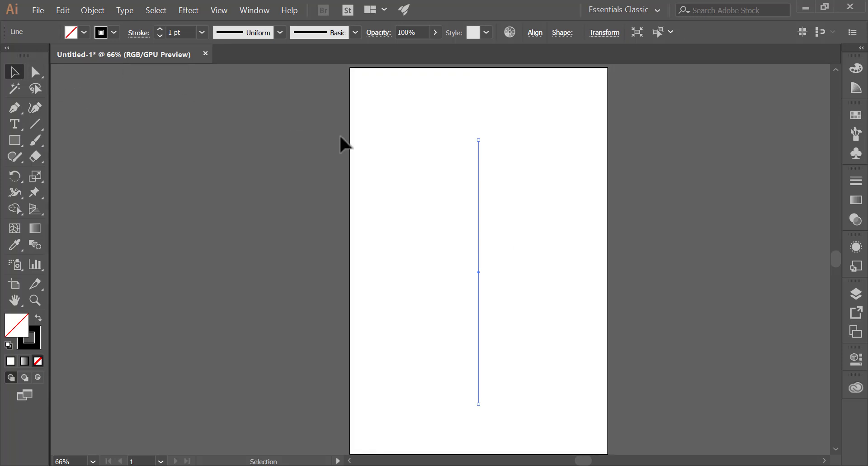
{"action": "left_click", "coordinate": [152, 119]}
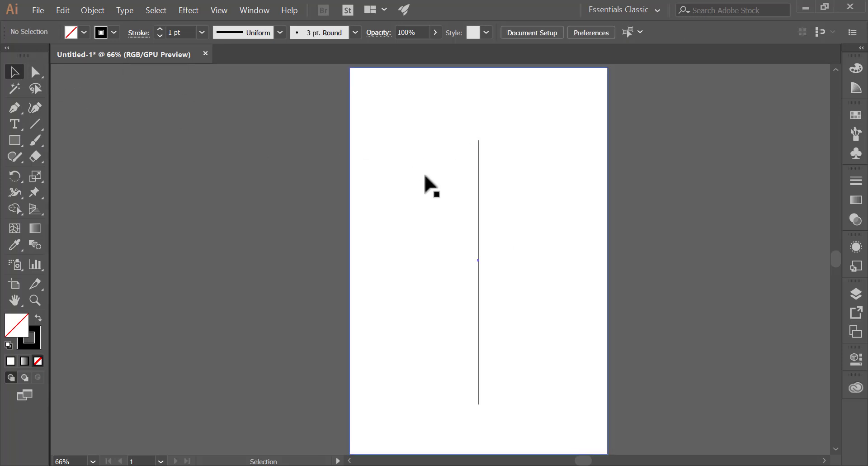
{"action": "left_click_drag", "start_coordinate": [425, 176], "coordinate": [501, 210]}
{"action": "key", "text": "ctrl+z"}
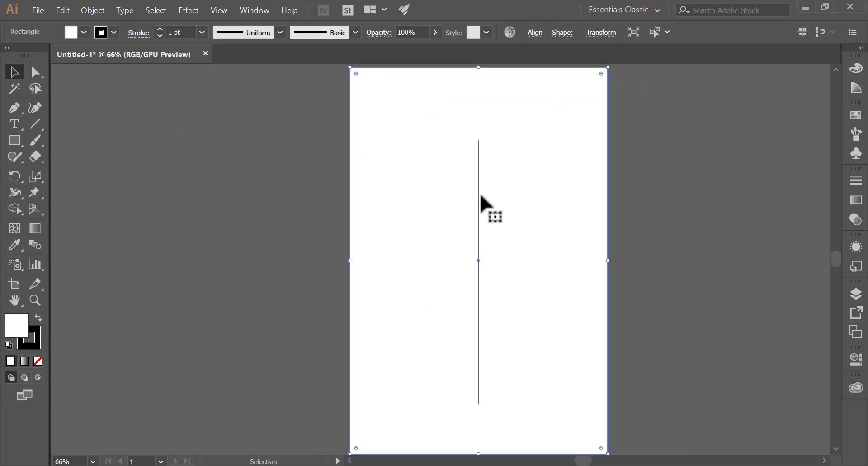
{"action": "left_click", "coordinate": [478, 194]}
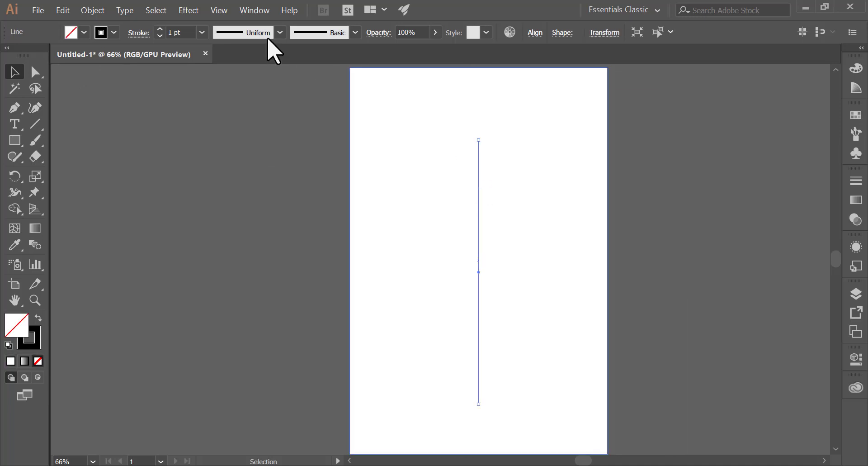
Give the vertical line a 35 pt red stroke
{"action": "left_click", "coordinate": [159, 30]}
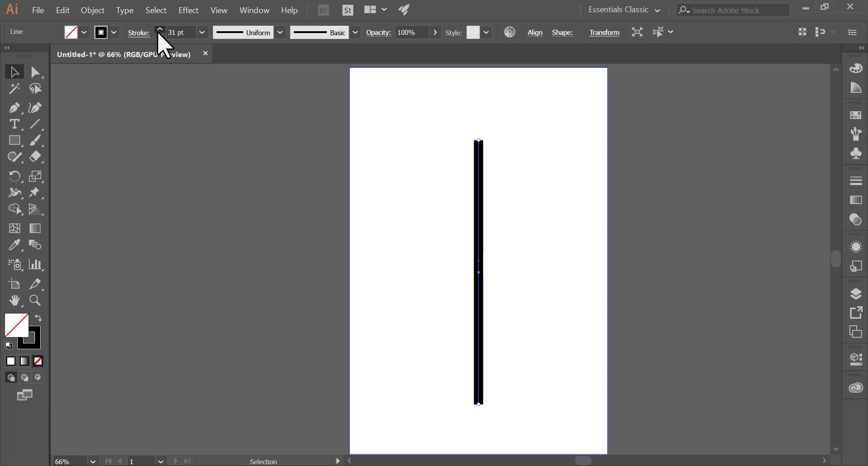
{"action": "left_click", "coordinate": [84, 33]}
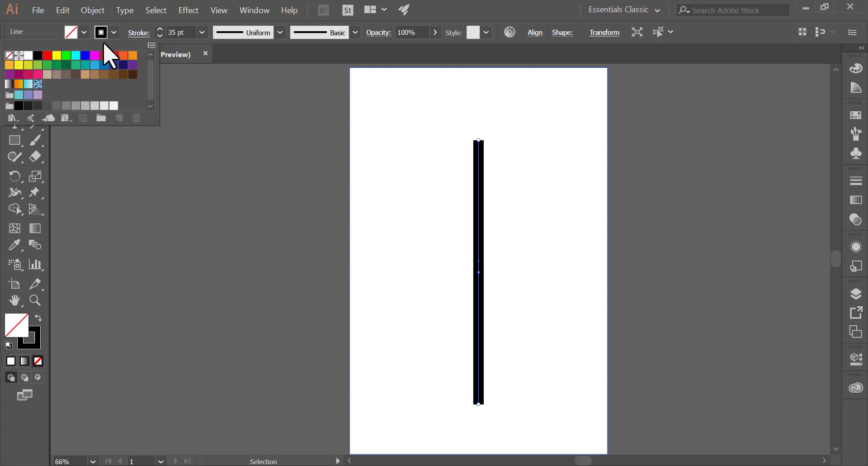
{"action": "left_click", "coordinate": [114, 32]}
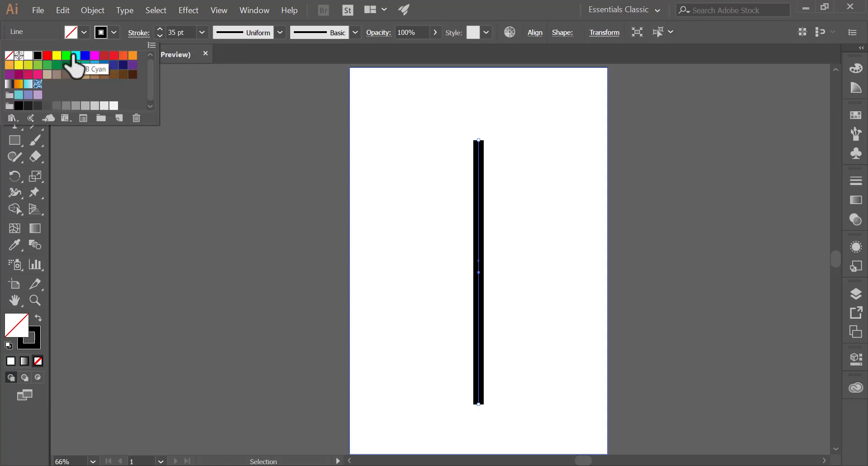
{"action": "left_click", "coordinate": [47, 55]}
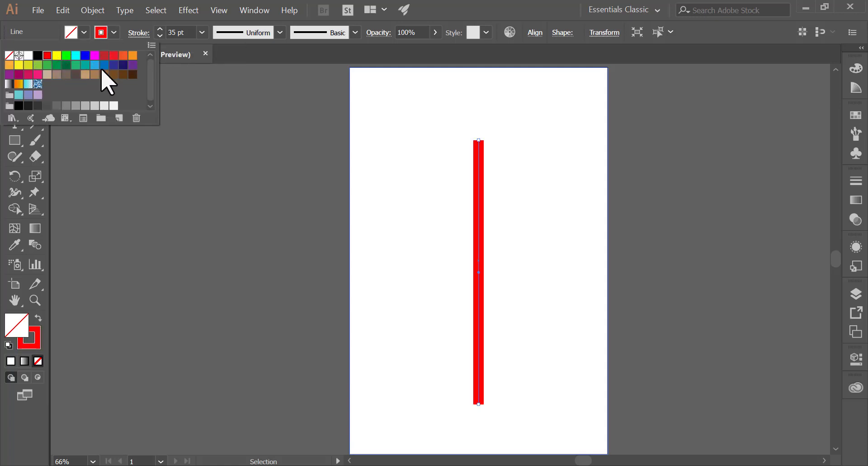
Duplicate the red line, rotate the copy to horizontal and place it across the original
{"action": "left_click", "coordinate": [479, 253]}
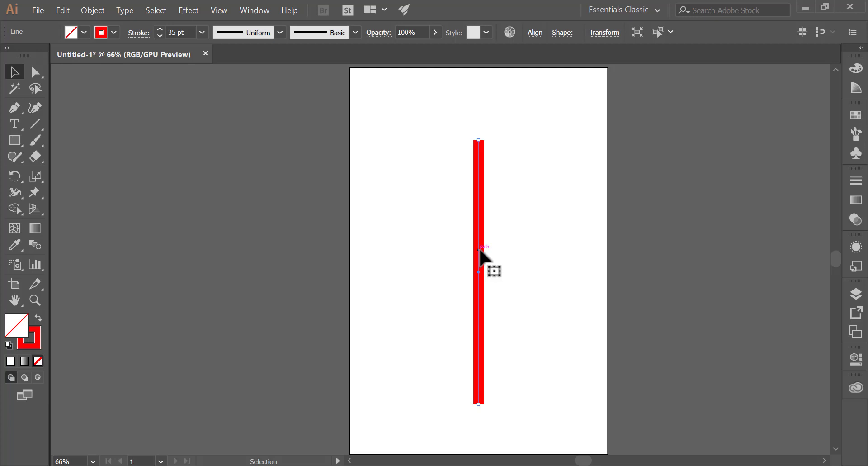
{"action": "left_click_drag", "start_coordinate": [480, 250], "coordinate": [496, 252]}
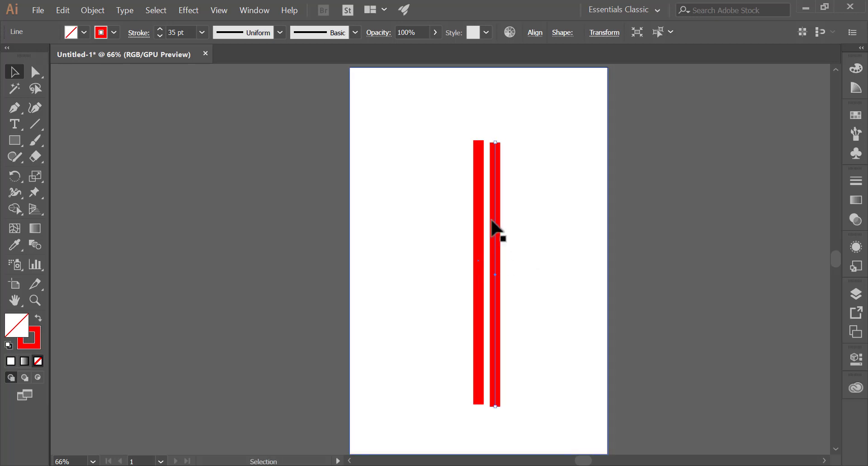
{"action": "right_click", "coordinate": [495, 220]}
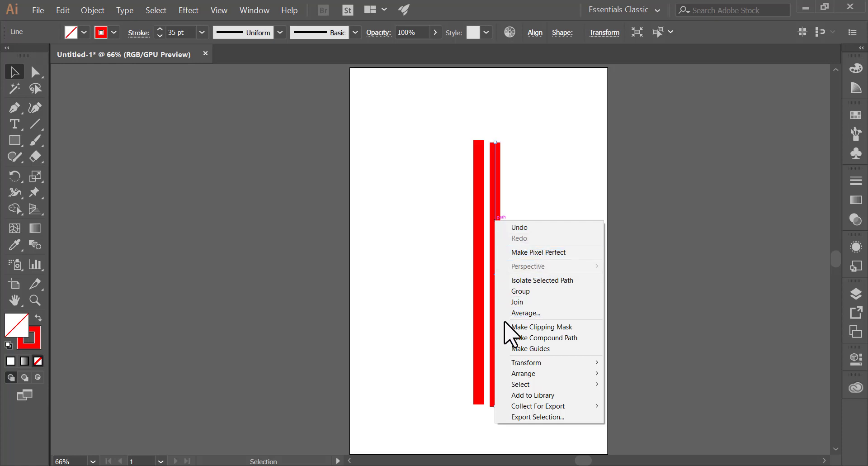
{"action": "left_click", "coordinate": [352, 291]}
{"action": "left_click", "coordinate": [496, 294]}
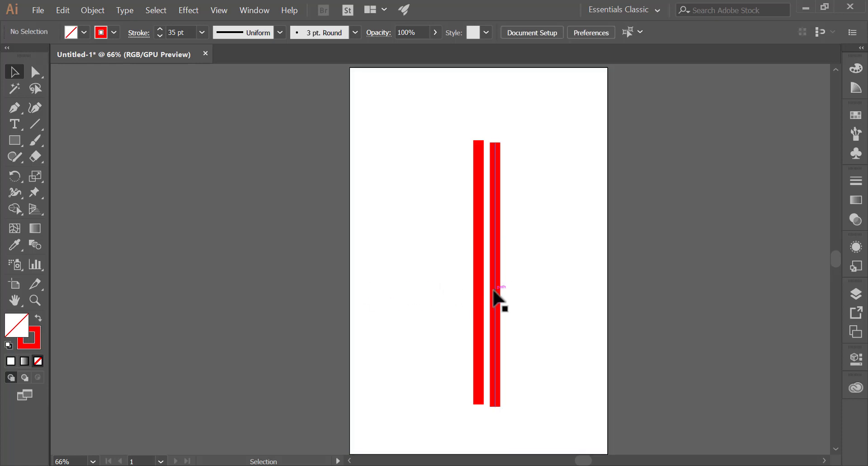
{"action": "left_click_drag", "start_coordinate": [496, 408], "coordinate": [566, 279]}
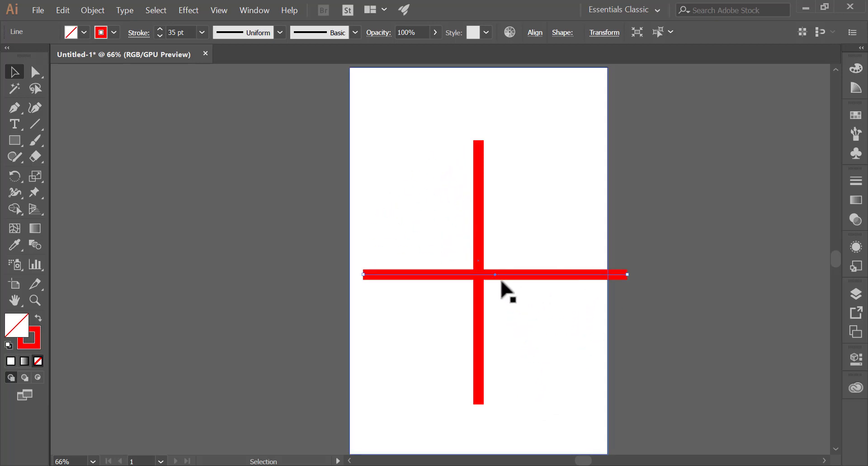
{"action": "left_click_drag", "start_coordinate": [496, 274], "coordinate": [479, 261]}
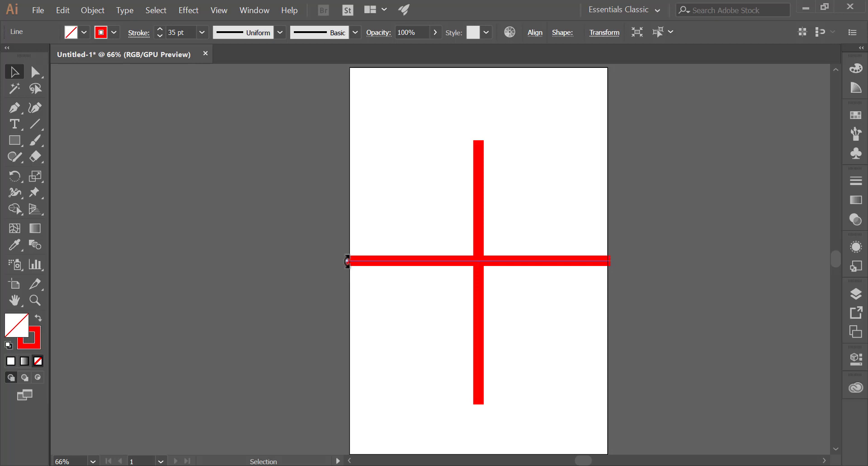
Shorten the horizontal bar's left end and the vertical bar's top end
{"action": "left_click_drag", "start_coordinate": [347, 261], "coordinate": [401, 260]}
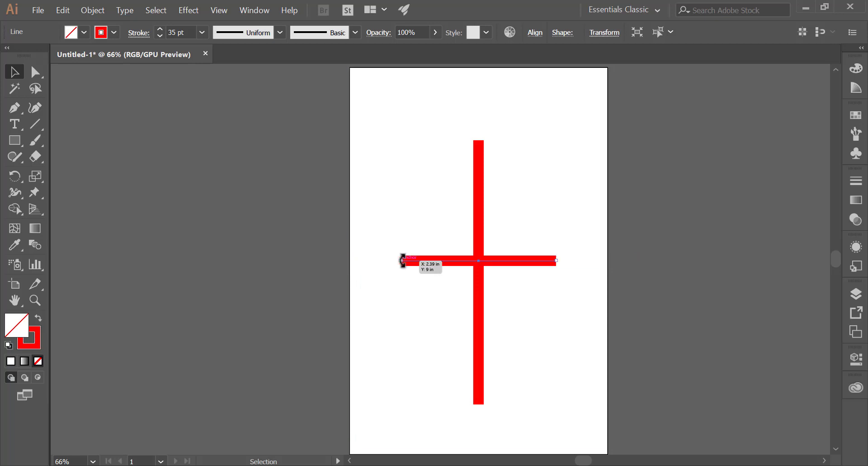
{"action": "left_click", "coordinate": [482, 163]}
{"action": "left_click_drag", "start_coordinate": [478, 142], "coordinate": [480, 183]}
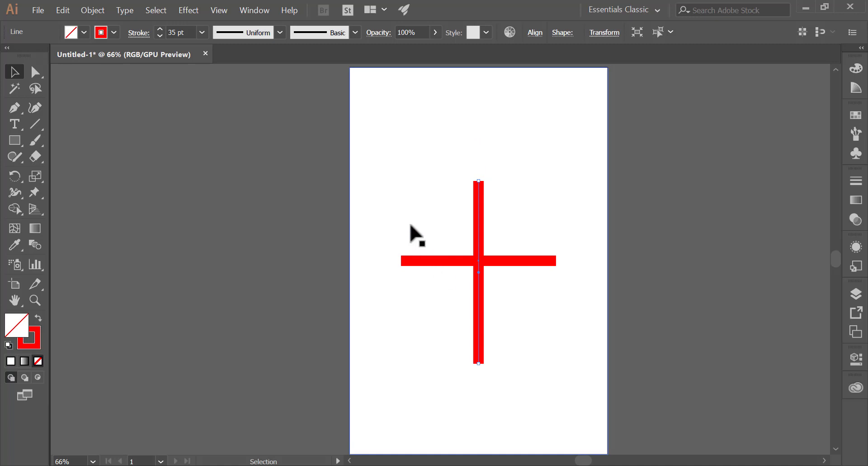
{"action": "left_click_drag", "start_coordinate": [409, 222], "coordinate": [506, 275]}
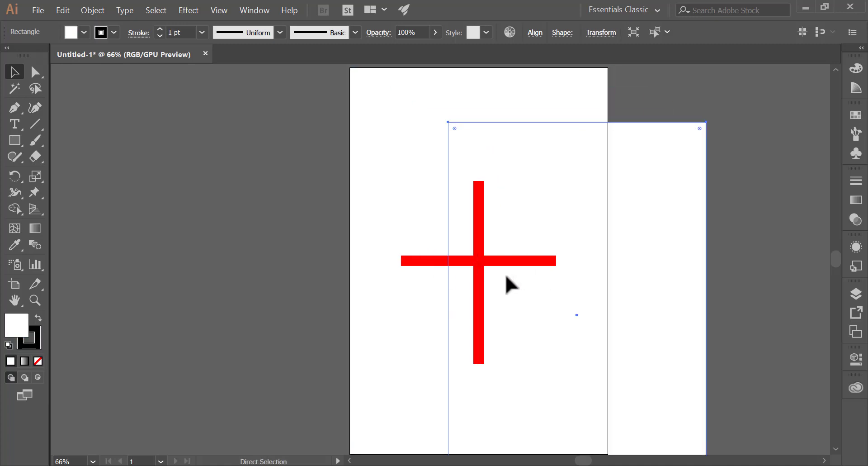
Shorten the vertical bar from the bottom and reposition the horizontal bar
{"action": "key", "text": "ctrl+z"}
{"action": "left_click", "coordinate": [479, 262]}
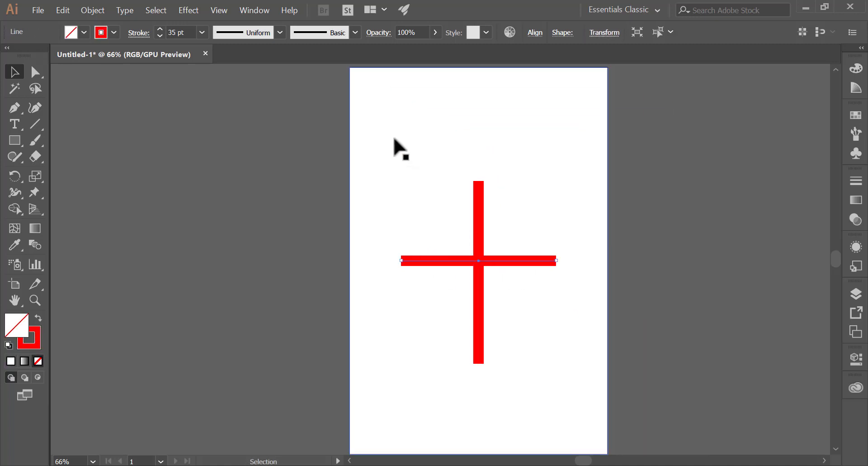
{"action": "left_click", "coordinate": [479, 345]}
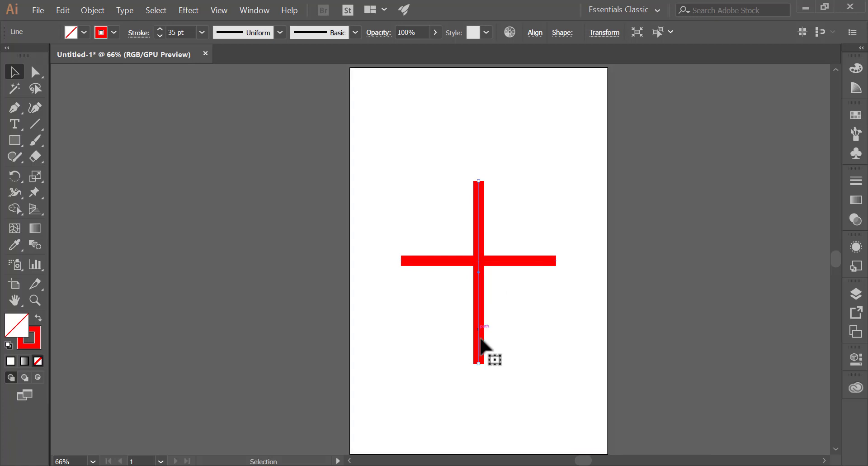
{"action": "left_click_drag", "start_coordinate": [479, 363], "coordinate": [479, 354]}
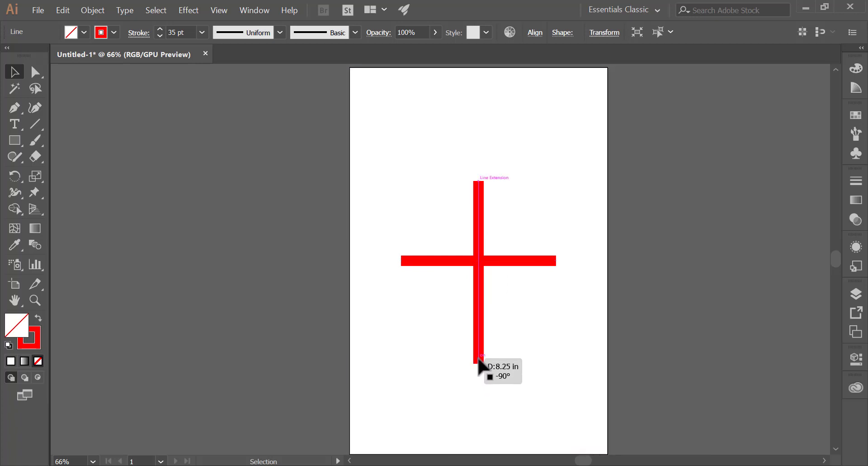
{"action": "left_click", "coordinate": [512, 261]}
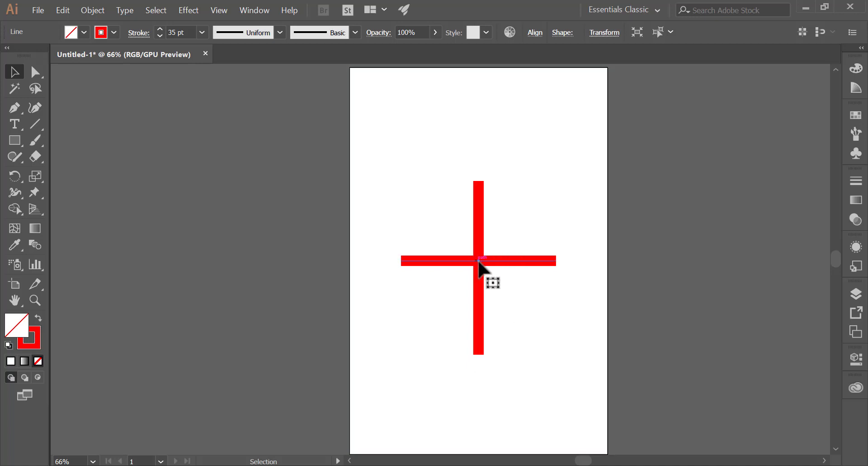
{"action": "left_click_drag", "start_coordinate": [478, 261], "coordinate": [480, 262]}
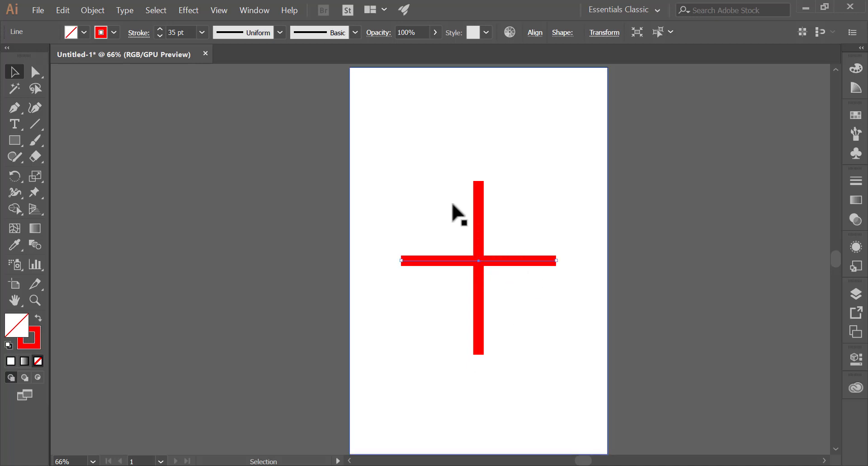
{"action": "left_click", "coordinate": [482, 240], "text": "shift"}
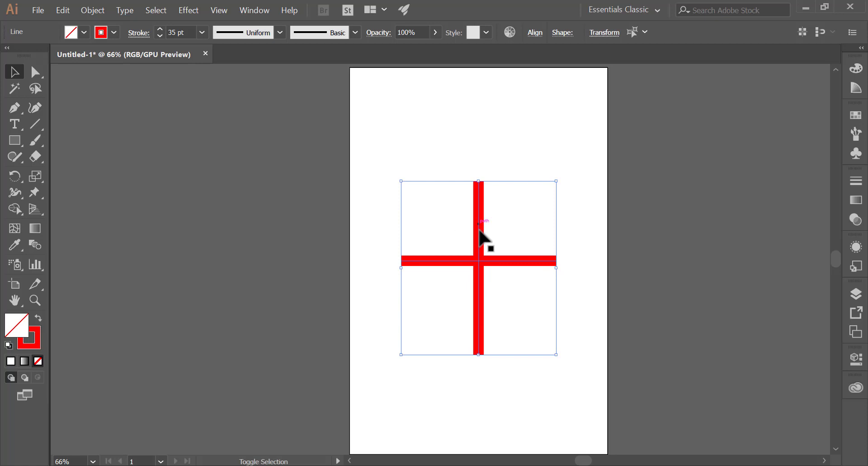
{"action": "left_click", "coordinate": [481, 271]}
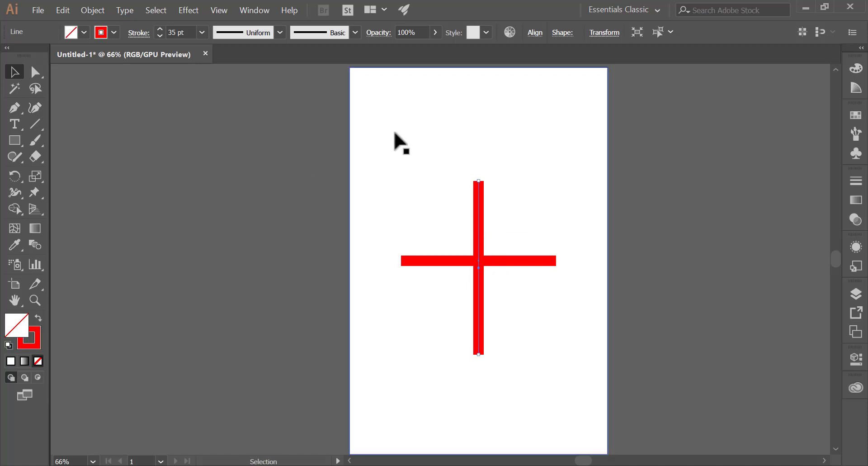
Group the two red bars into a single cross
{"action": "left_click_drag", "start_coordinate": [319, 123], "coordinate": [661, 349]}
{"action": "right_click", "coordinate": [440, 190]}
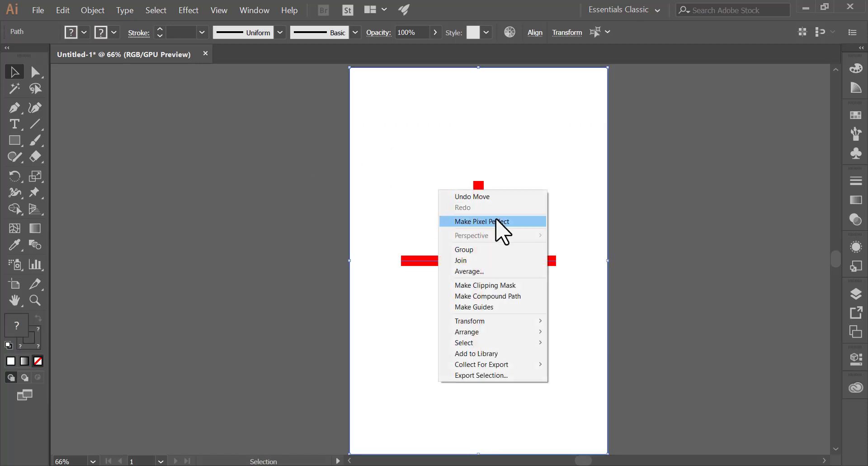
{"action": "left_click", "coordinate": [470, 249]}
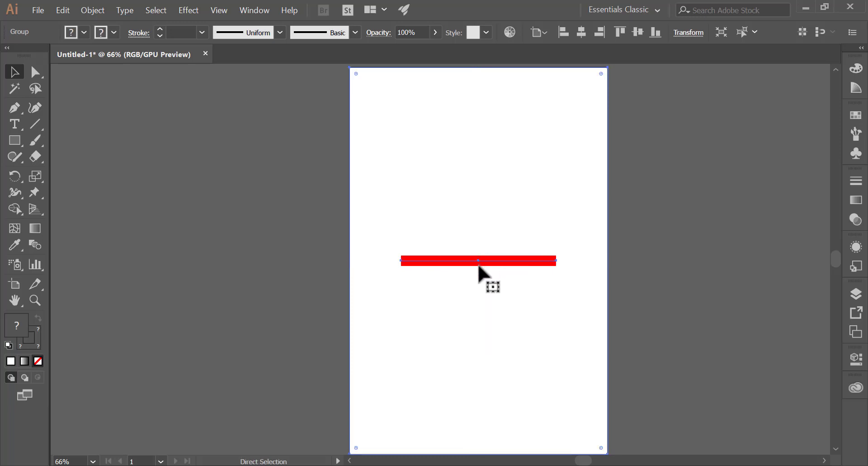
{"action": "left_click_drag", "start_coordinate": [269, 190], "coordinate": [615, 296]}
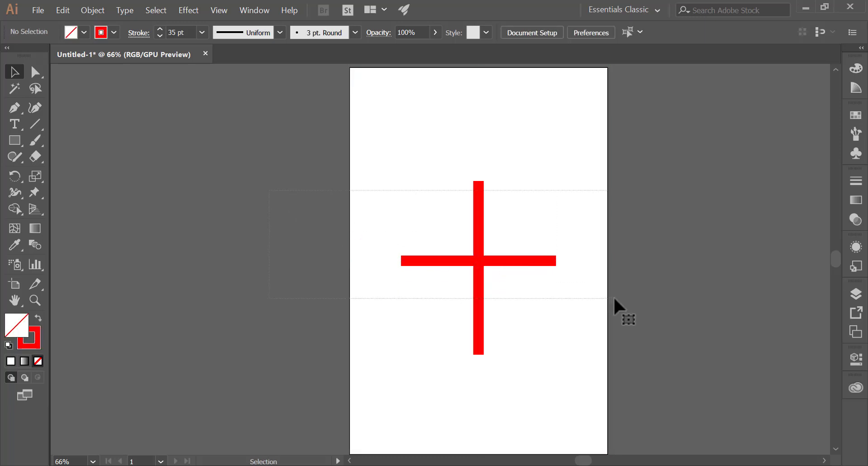
{"action": "right_click", "coordinate": [403, 234]}
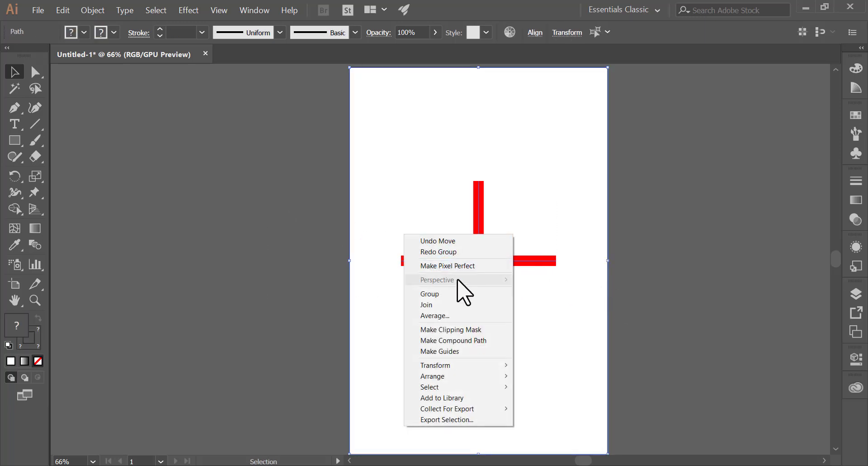
{"action": "left_click", "coordinate": [452, 294]}
Add the text 'Happy Nurse Day' above the cross and enlarge it
{"action": "left_click", "coordinate": [15, 123]}
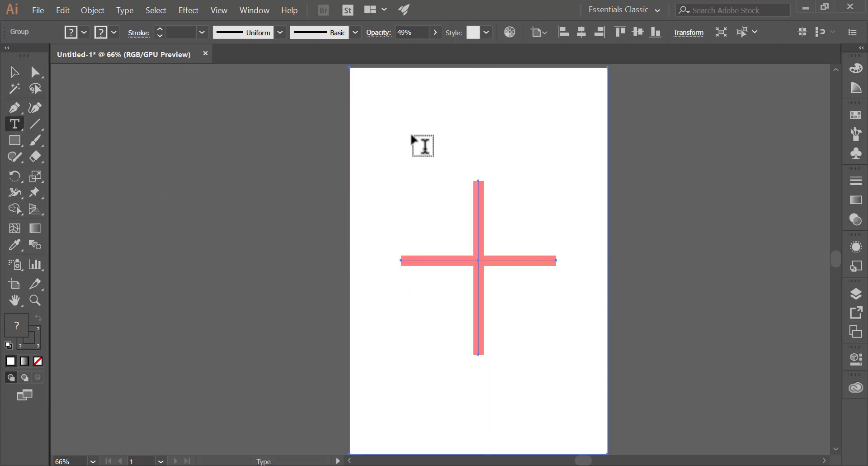
{"action": "left_click", "coordinate": [407, 129]}
{"action": "type", "text": "Happy Nurse Day"}
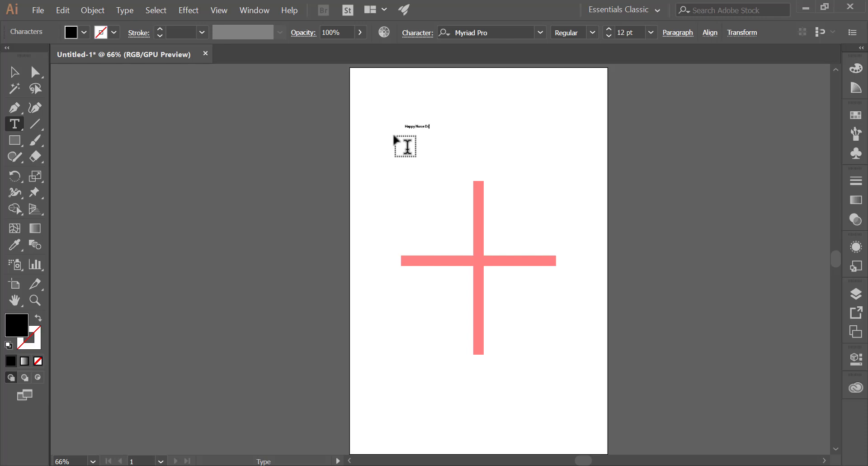
{"action": "left_click", "coordinate": [15, 72]}
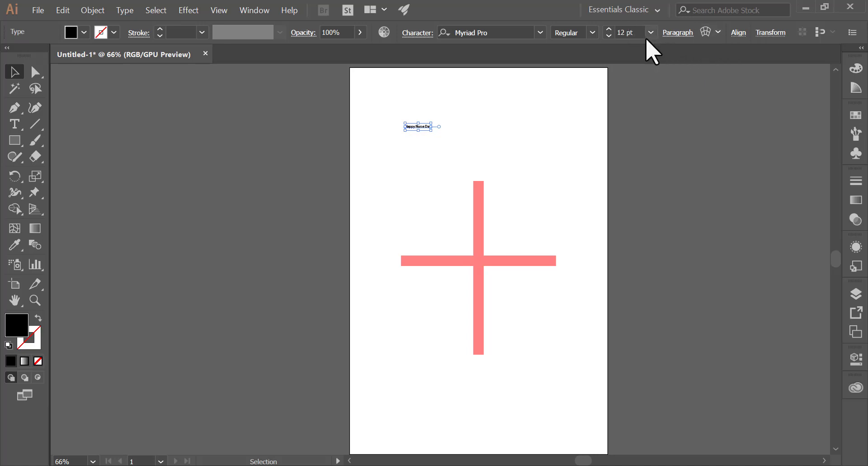
{"action": "left_click", "coordinate": [609, 35]}
{"action": "left_click_drag", "start_coordinate": [429, 129], "coordinate": [568, 271]}
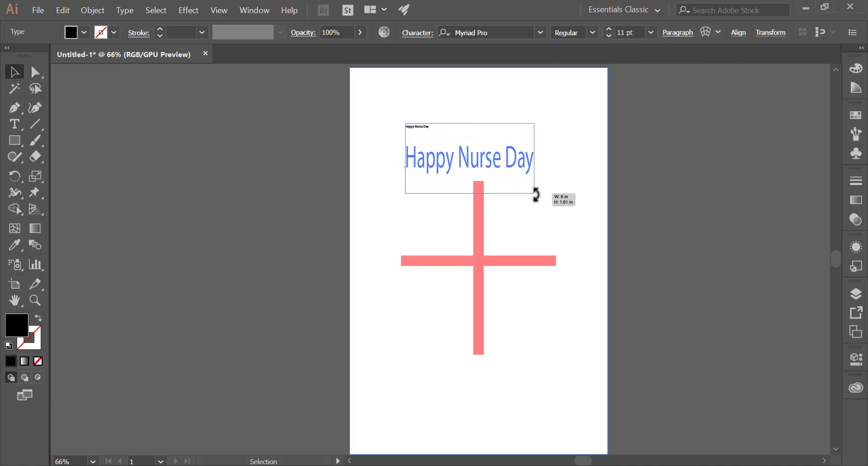
Break the text into three lines, Happy / Nurse / Day, and scale it up further
{"action": "key", "text": "t"}
{"action": "left_click", "coordinate": [472, 164]}
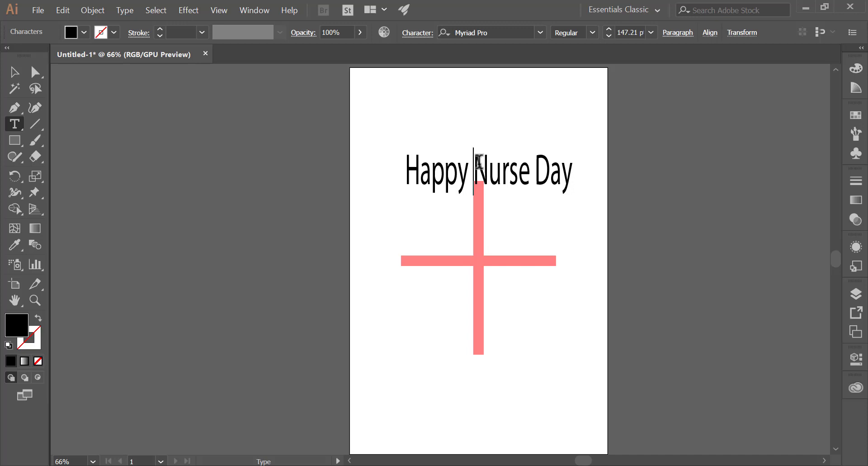
{"action": "key", "text": "Return"}
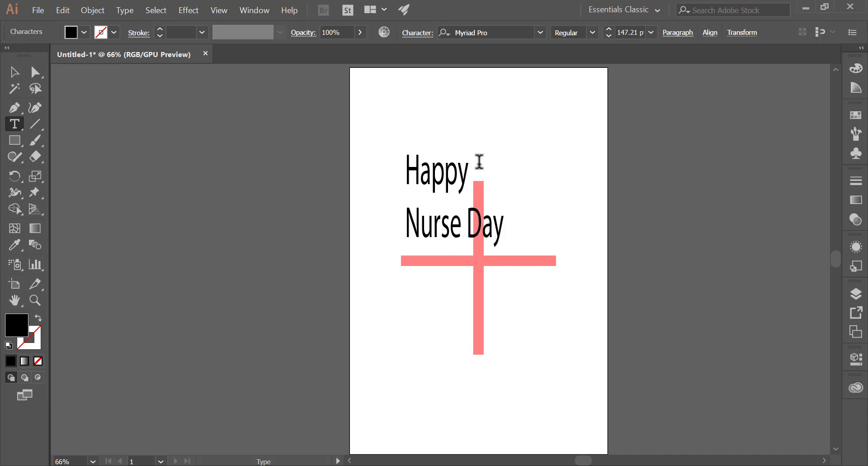
{"action": "key", "text": "Return"}
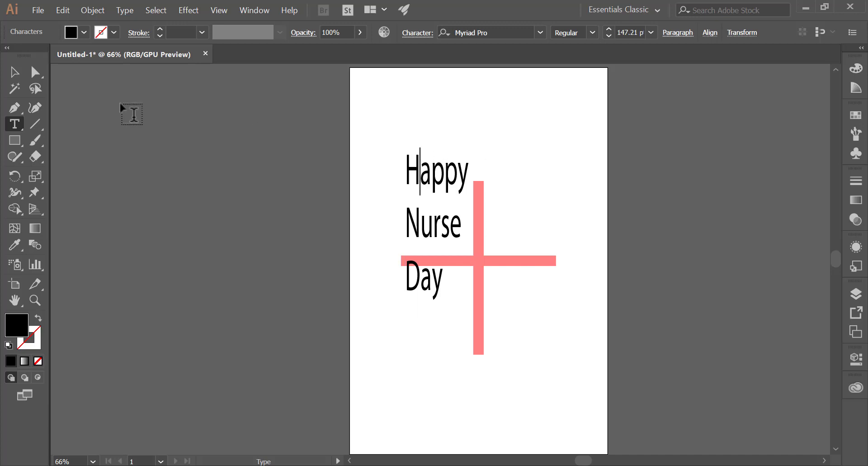
{"action": "left_click", "coordinate": [14, 72]}
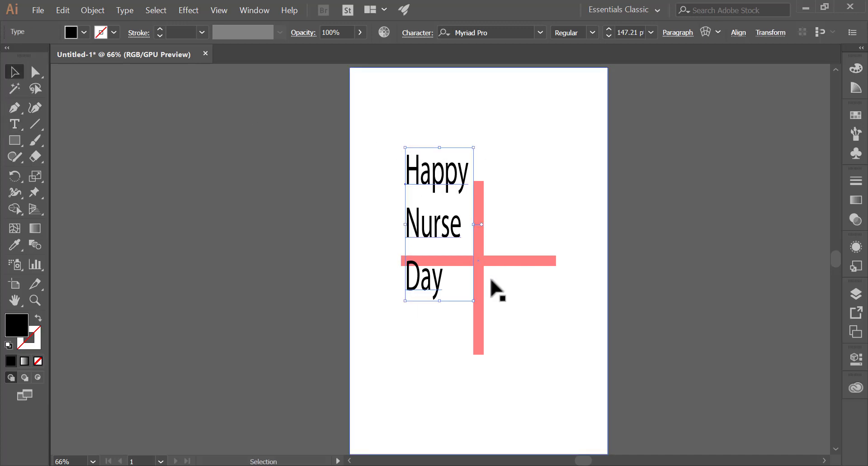
{"action": "left_click_drag", "start_coordinate": [474, 300], "coordinate": [613, 373]}
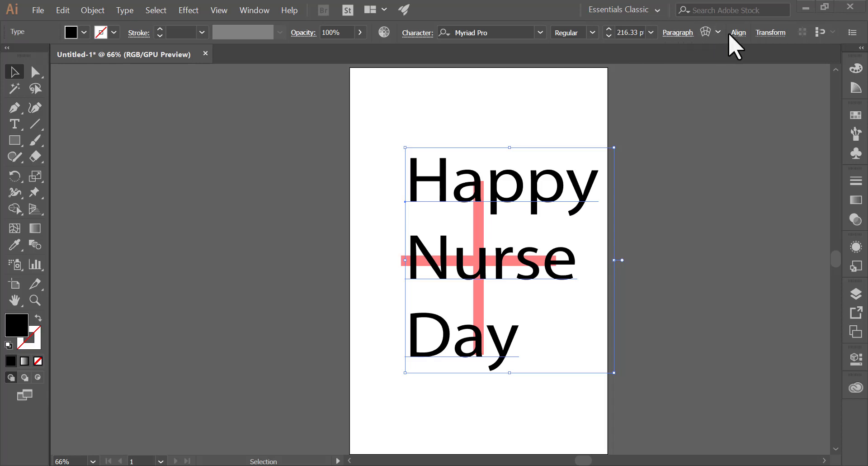
Align the Happy Nurse Day text to the artboard's horizontal and vertical centre
{"action": "left_click", "coordinate": [741, 35]}
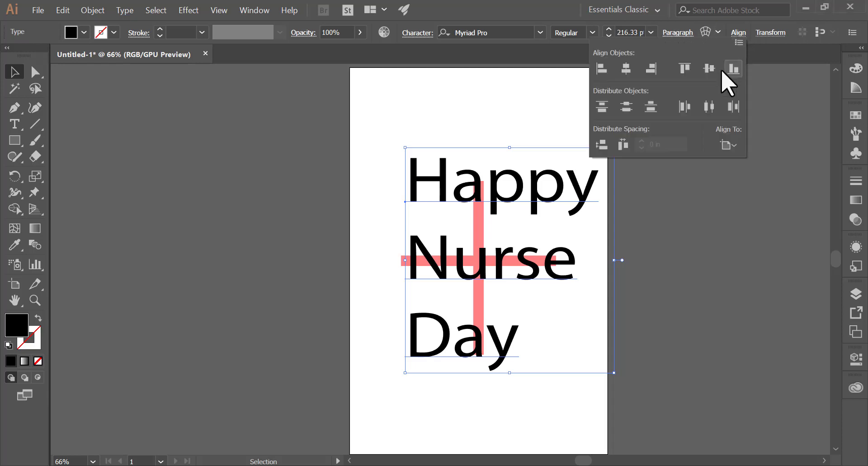
{"action": "left_click", "coordinate": [627, 68]}
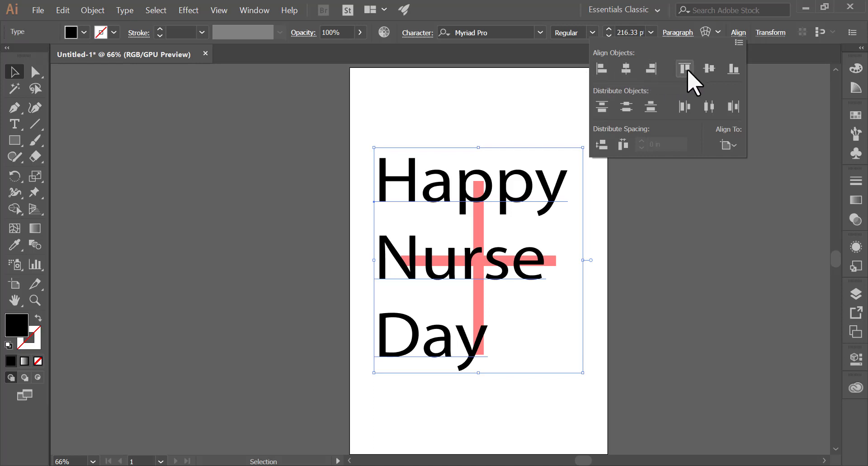
{"action": "left_click", "coordinate": [708, 69]}
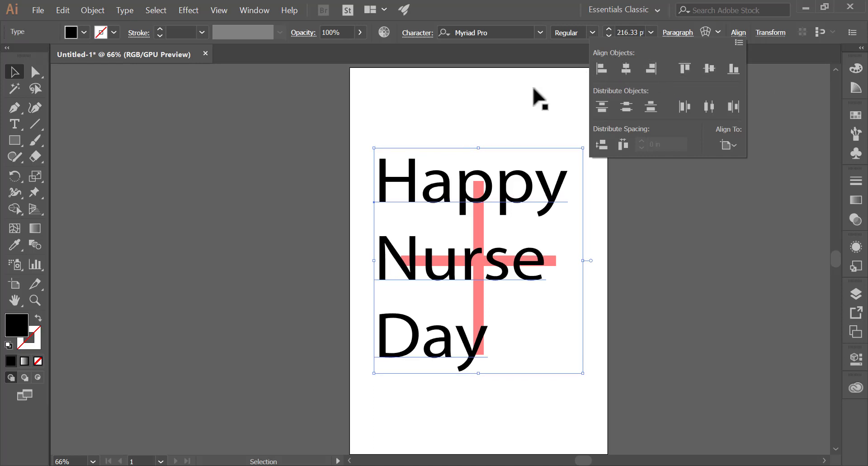
{"action": "left_click", "coordinate": [479, 201]}
{"action": "left_click", "coordinate": [168, 167]}
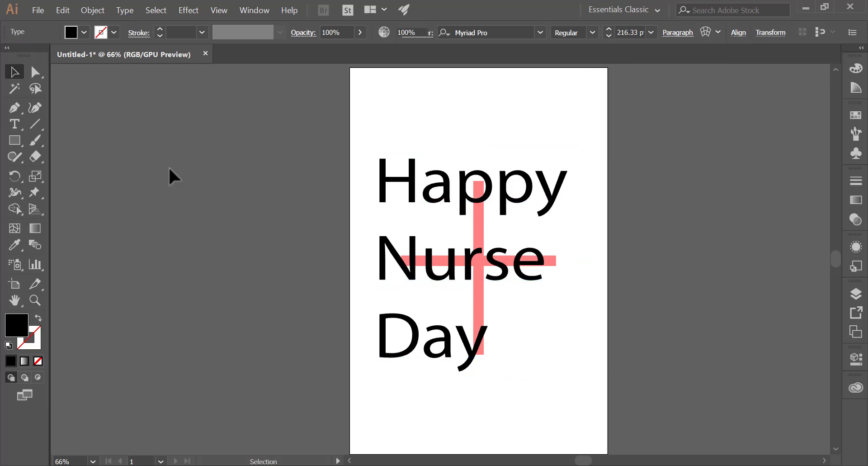
{"action": "left_click", "coordinate": [460, 208]}
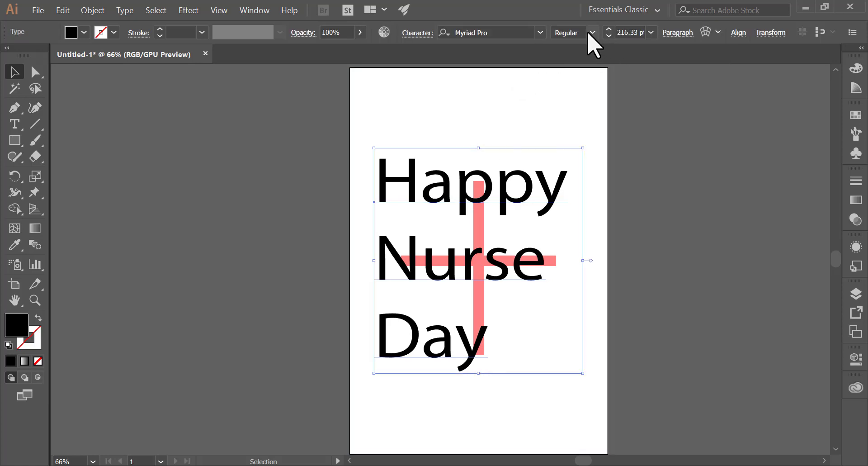
{"action": "left_click", "coordinate": [590, 33]}
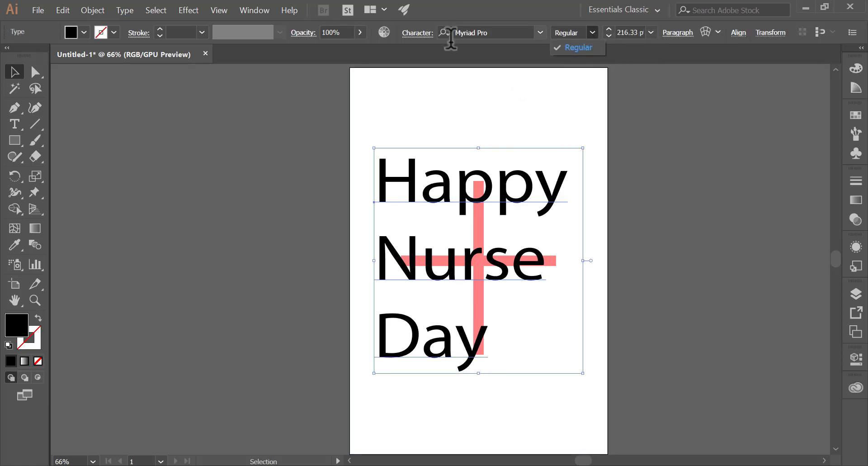
{"action": "left_click", "coordinate": [539, 35]}
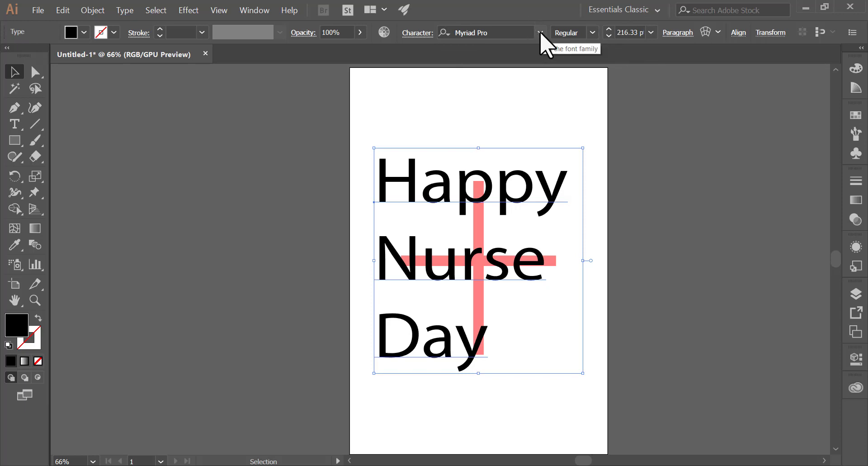
Apply the Britannic Bold font to the three-line Happy Nurse Day text
{"action": "left_click", "coordinate": [540, 35]}
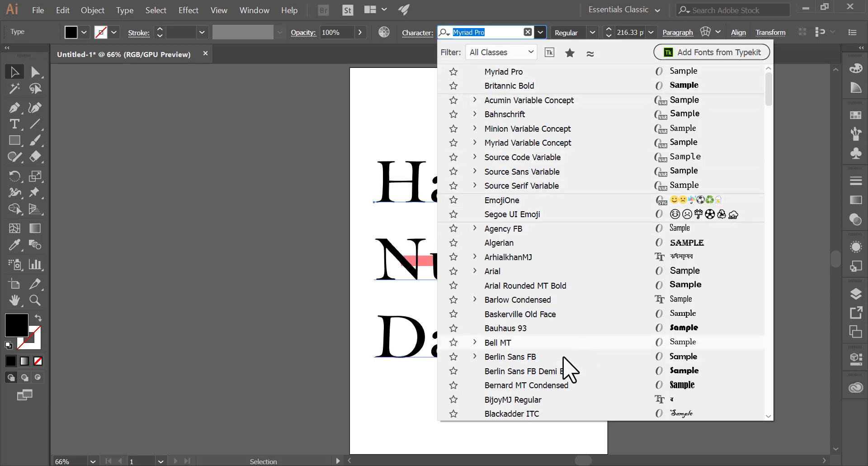
{"action": "left_click_drag", "start_coordinate": [587, 460], "coordinate": [611, 457]}
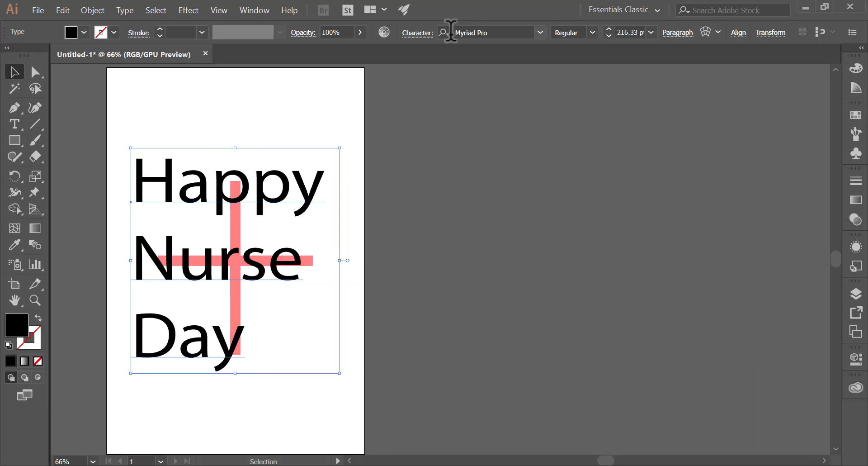
{"action": "left_click", "coordinate": [541, 34]}
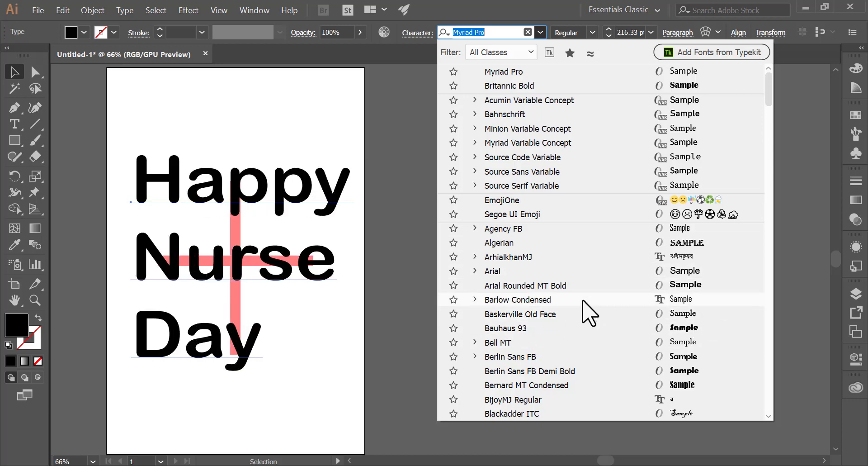
{"action": "scroll", "coordinate": [771, 88], "scroll_direction": "down", "scroll_amount": 2}
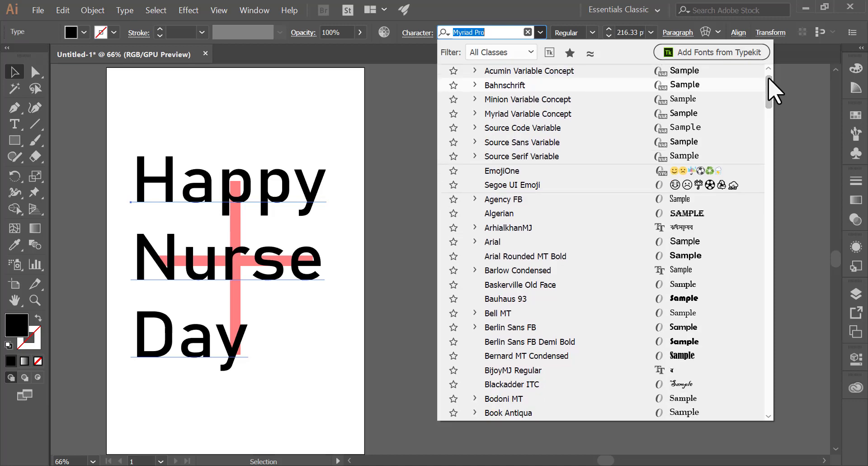
{"action": "scroll", "coordinate": [772, 89], "scroll_direction": "down", "scroll_amount": 3}
{"action": "scroll", "coordinate": [773, 92], "scroll_direction": "down", "scroll_amount": 2}
{"action": "scroll", "coordinate": [771, 95], "scroll_direction": "down", "scroll_amount": 3}
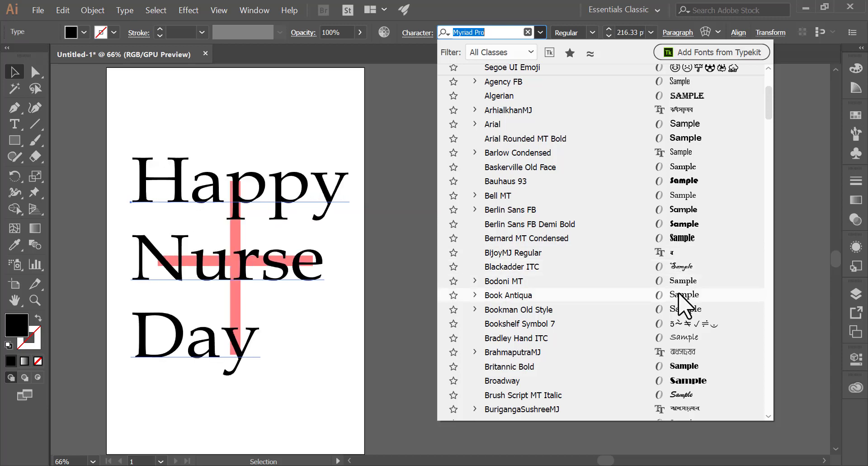
{"action": "left_click", "coordinate": [679, 369]}
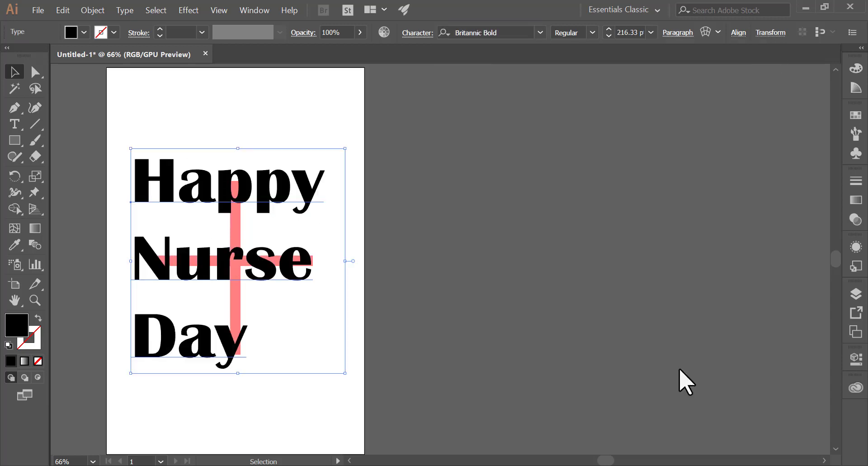
{"action": "left_click", "coordinate": [540, 33]}
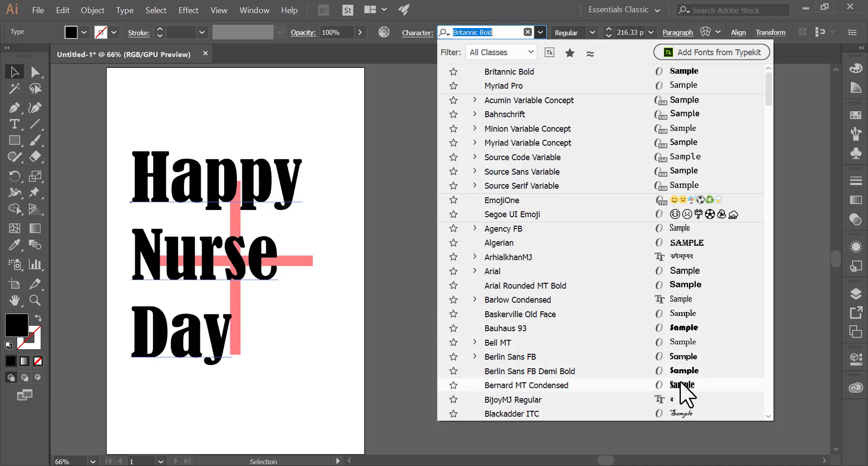
Change the text's font from Britannic Bold to Brush Script MT Italic
{"action": "left_click", "coordinate": [778, 93]}
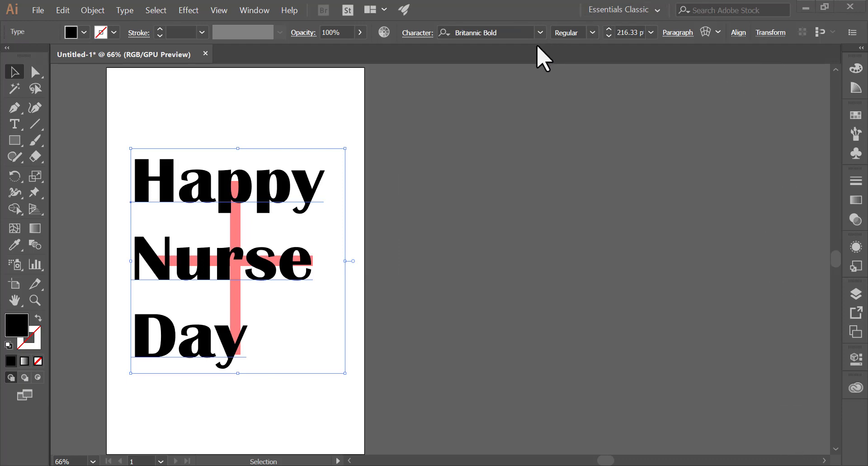
{"action": "left_click", "coordinate": [541, 33]}
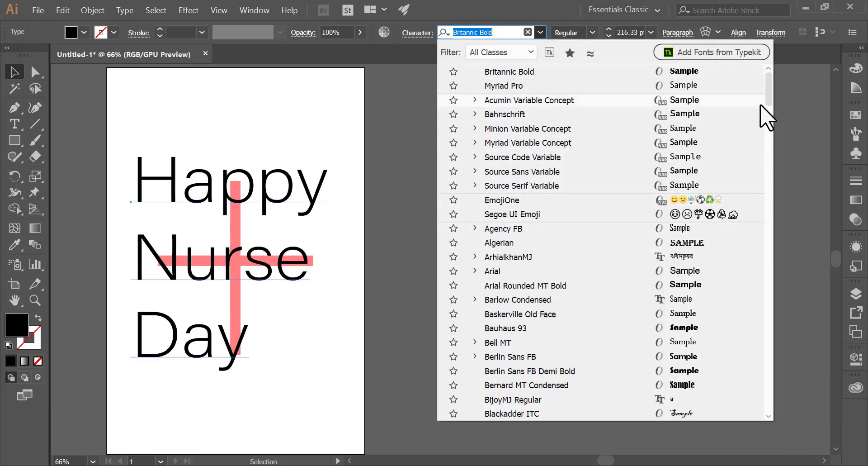
{"action": "scroll", "coordinate": [770, 108], "scroll_direction": "down", "scroll_amount": 1}
{"action": "scroll", "coordinate": [770, 107], "scroll_direction": "down", "scroll_amount": 2}
{"action": "scroll", "coordinate": [770, 108], "scroll_direction": "down", "scroll_amount": 3}
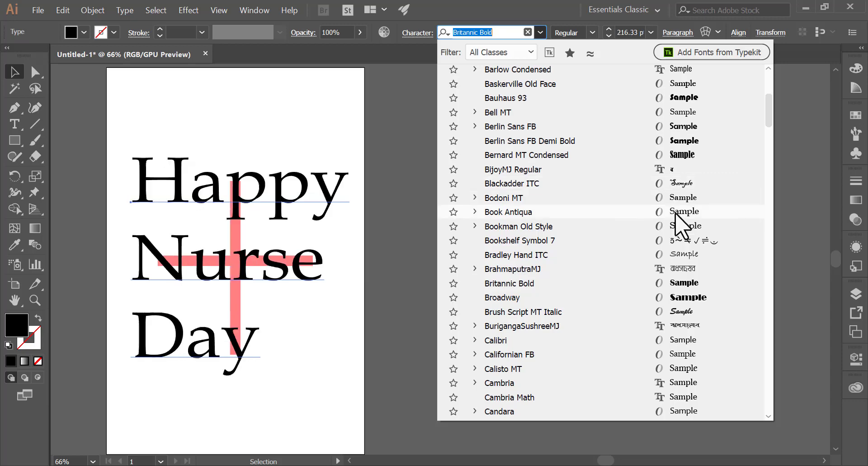
{"action": "left_click", "coordinate": [677, 312]}
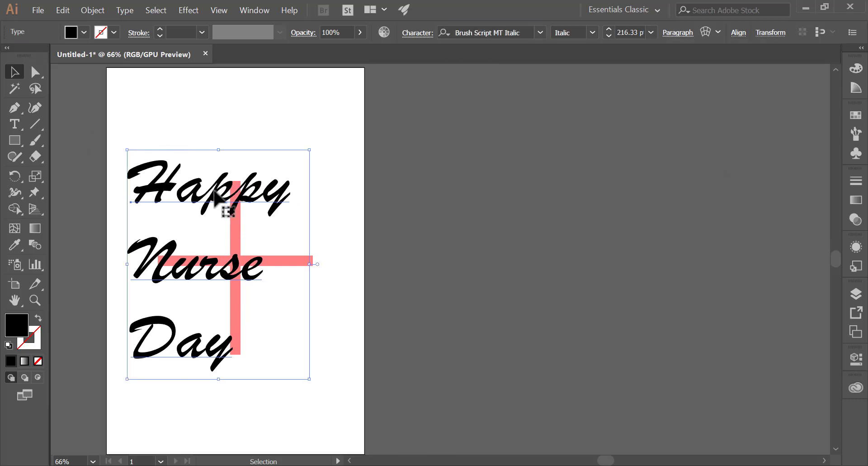
Centre-align the three lines of the Happy Nurse Day paragraph
{"action": "left_click", "coordinate": [475, 126]}
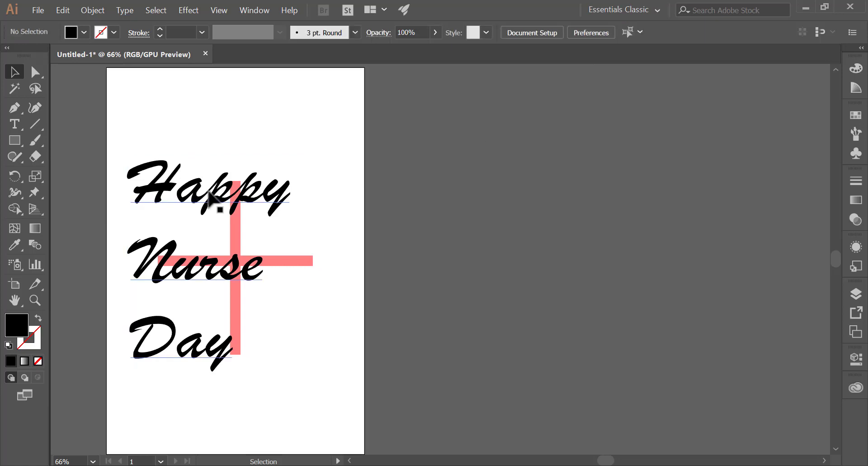
{"action": "double_click", "coordinate": [231, 196]}
{"action": "left_click", "coordinate": [442, 163]}
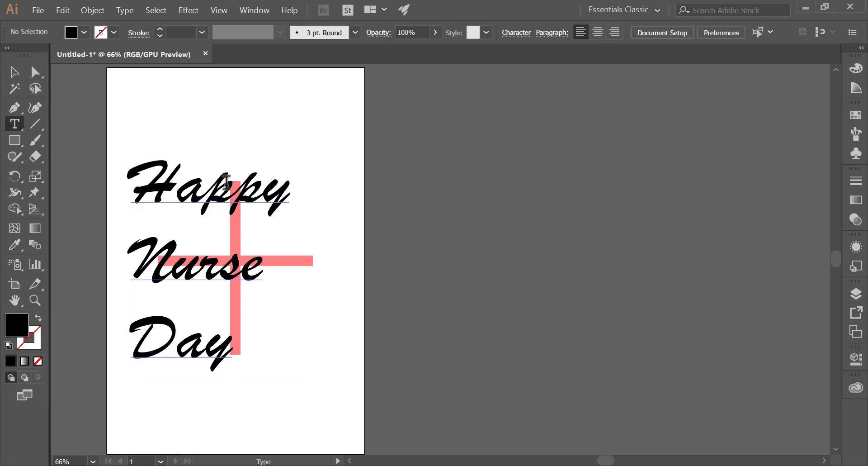
{"action": "left_click", "coordinate": [233, 181]}
{"action": "left_click", "coordinate": [14, 73]}
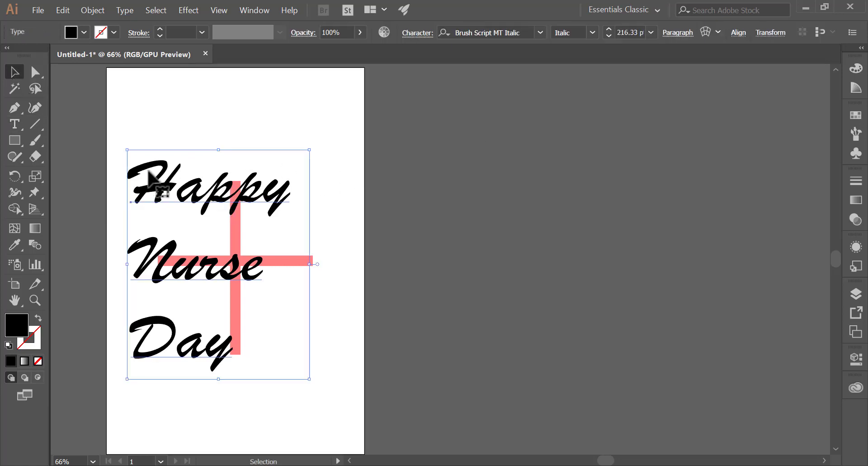
{"action": "left_click", "coordinate": [680, 33]}
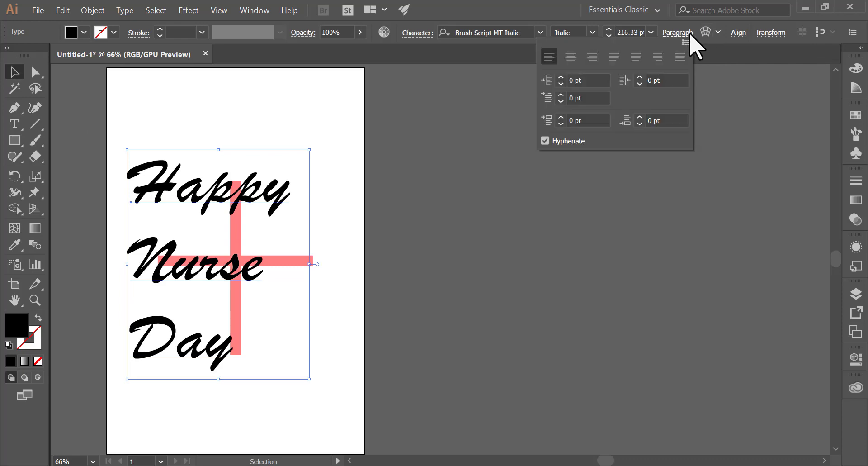
{"action": "left_click", "coordinate": [570, 58]}
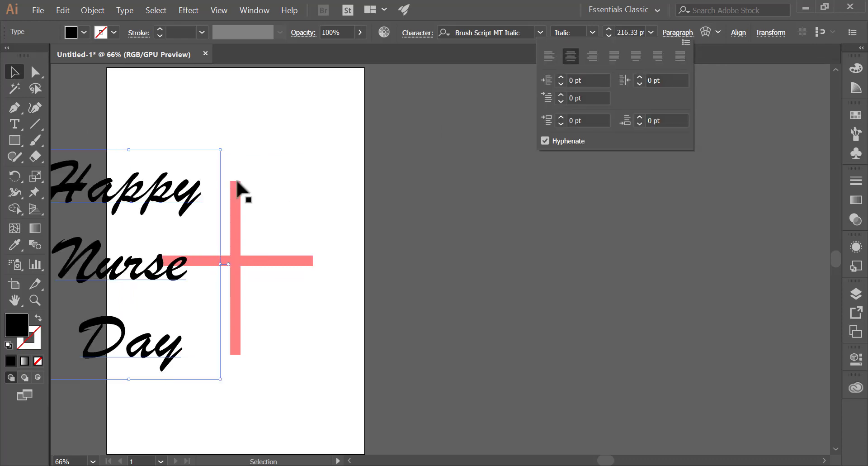
Move the text block so it sits centred over the pink cross
{"action": "left_click_drag", "start_coordinate": [150, 201], "coordinate": [246, 201]}
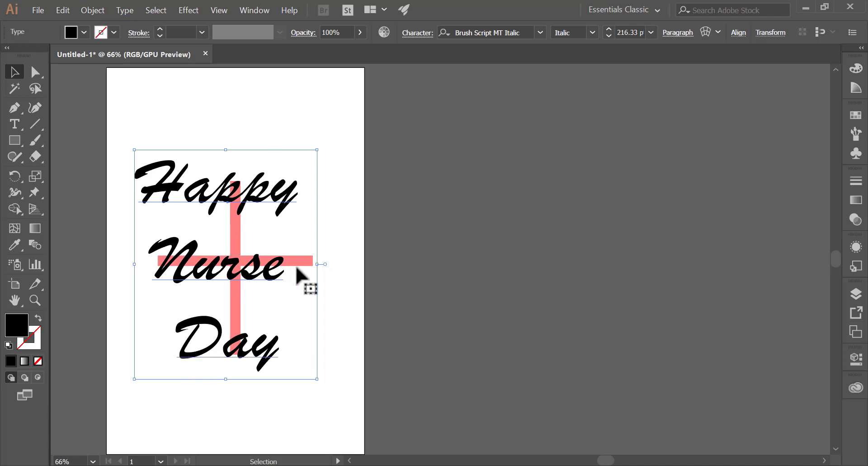
{"action": "left_click", "coordinate": [101, 169]}
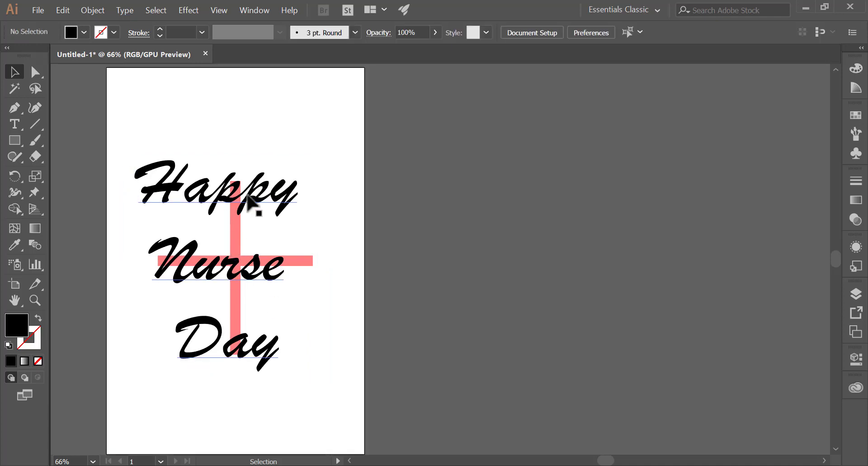
{"action": "left_click", "coordinate": [289, 199]}
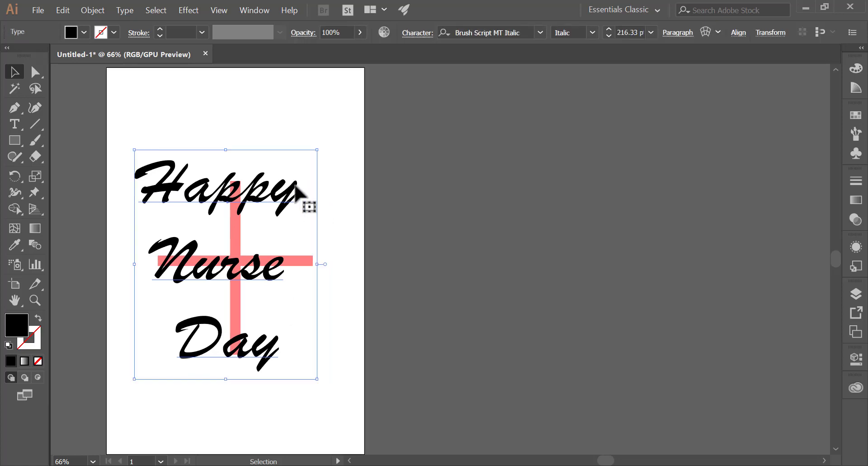
Delete the trailing spaces after Happy and after Nurse
{"action": "key", "text": "t"}
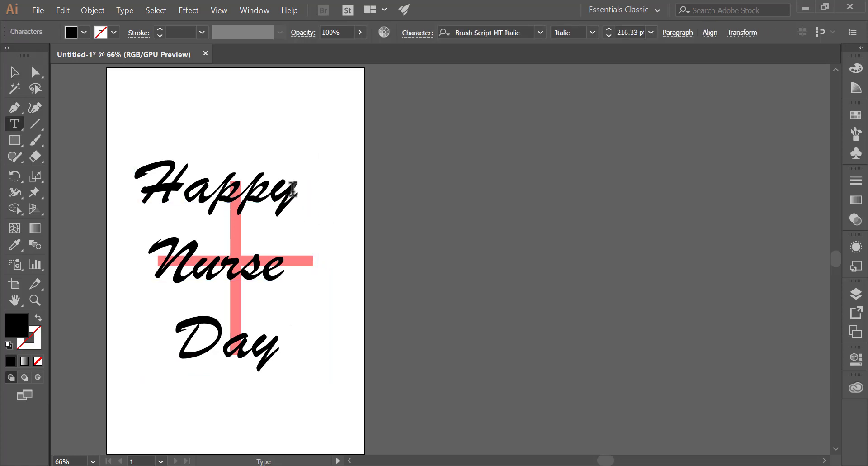
{"action": "left_click", "coordinate": [293, 187]}
{"action": "key", "text": "BackSpace"}
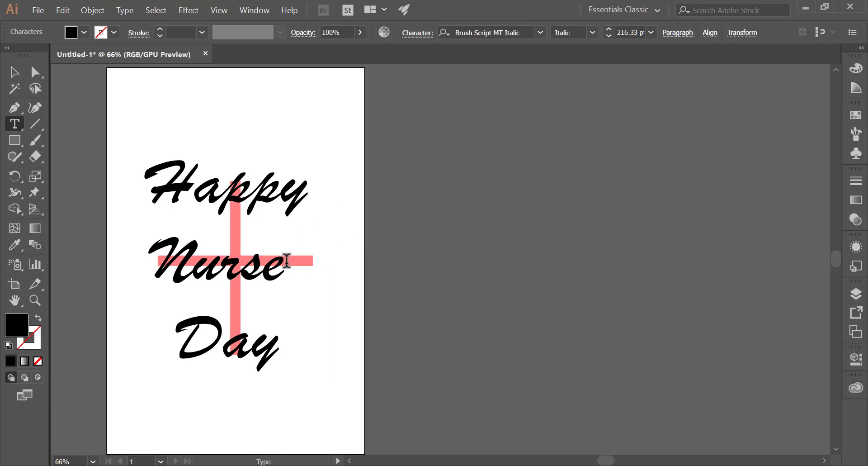
{"action": "left_click", "coordinate": [286, 258]}
{"action": "key", "text": "BackSpace"}
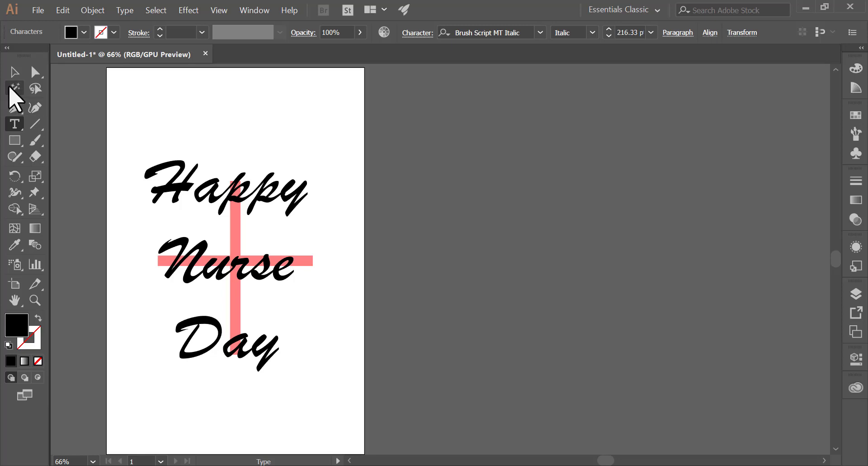
Select the whole text object and scale it up to 238.3 pt
{"action": "left_click", "coordinate": [14, 72]}
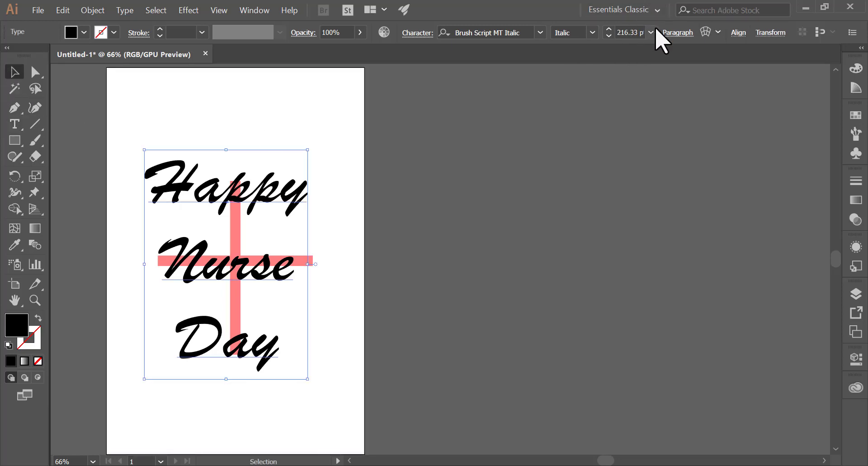
{"action": "left_click", "coordinate": [678, 33]}
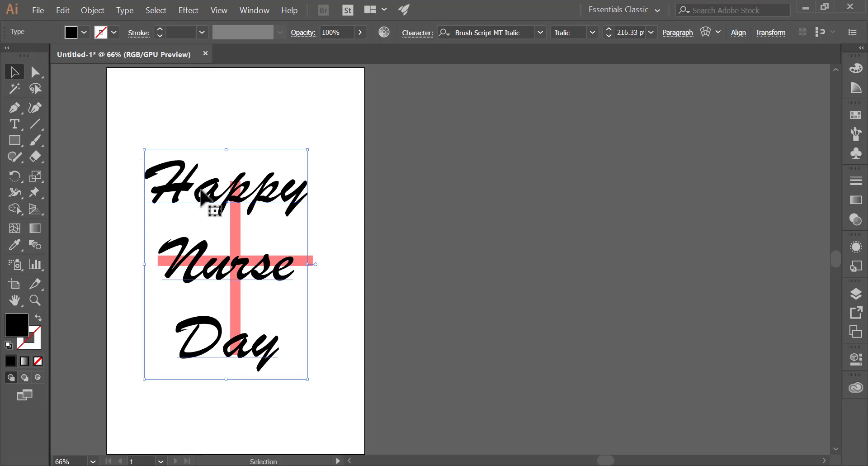
{"action": "left_click_drag", "start_coordinate": [145, 151], "coordinate": [138, 126]}
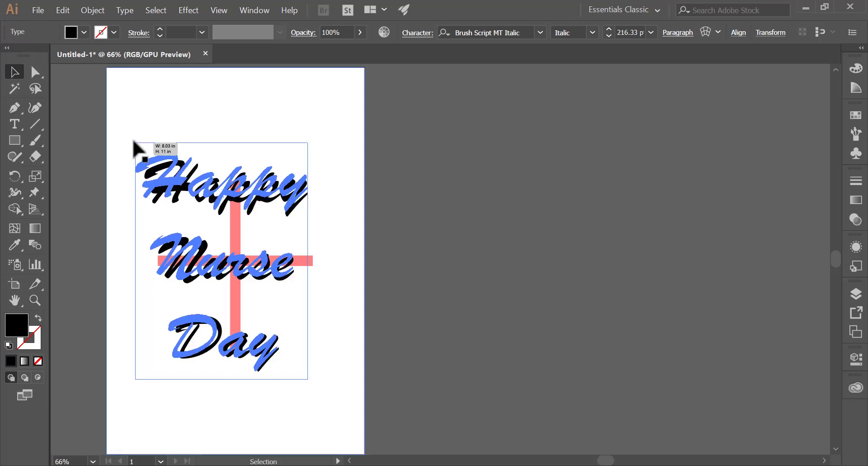
Select the word Happy and give it the Blue fill swatch
{"action": "double_click", "coordinate": [222, 174]}
{"action": "double_click", "coordinate": [223, 163]}
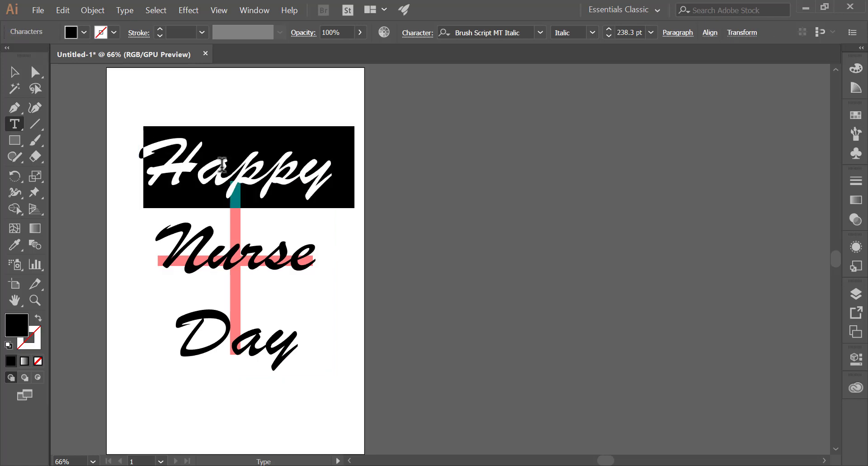
{"action": "left_click", "coordinate": [84, 32]}
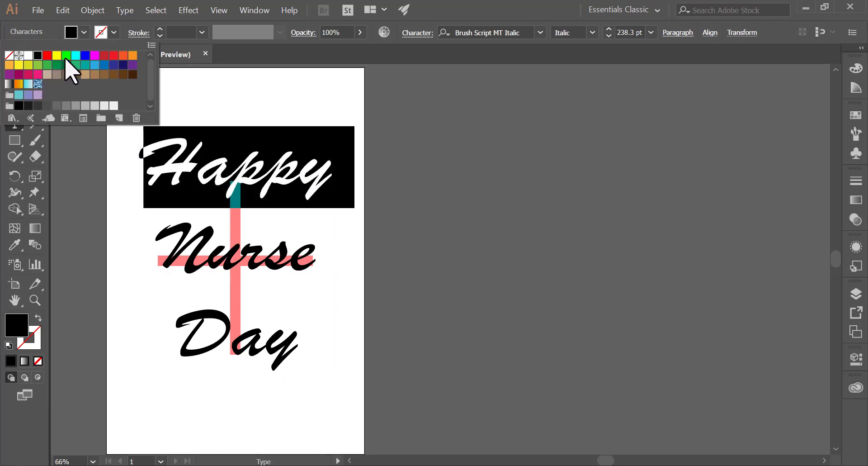
{"action": "left_click", "coordinate": [84, 56]}
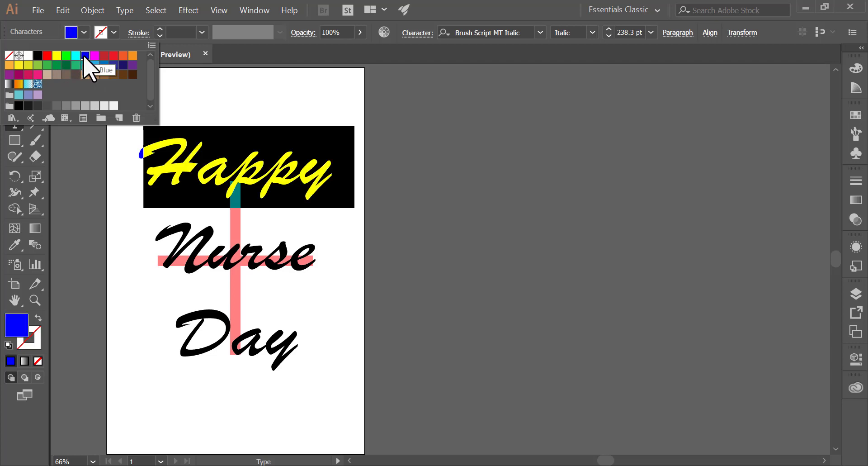
{"action": "left_click", "coordinate": [442, 254]}
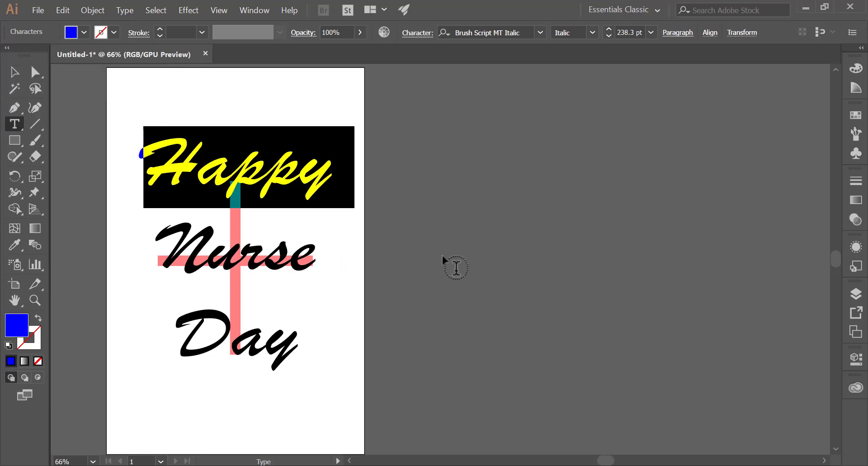
{"action": "left_click", "coordinate": [291, 264]}
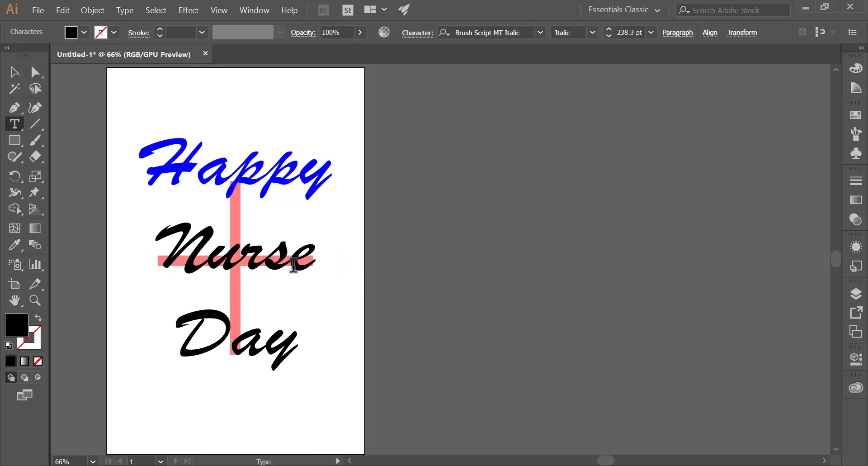
Exit text editing, remove the stray empty text object and return to the Selection tool
{"action": "key", "text": "Escape"}
{"action": "double_click", "coordinate": [267, 254]}
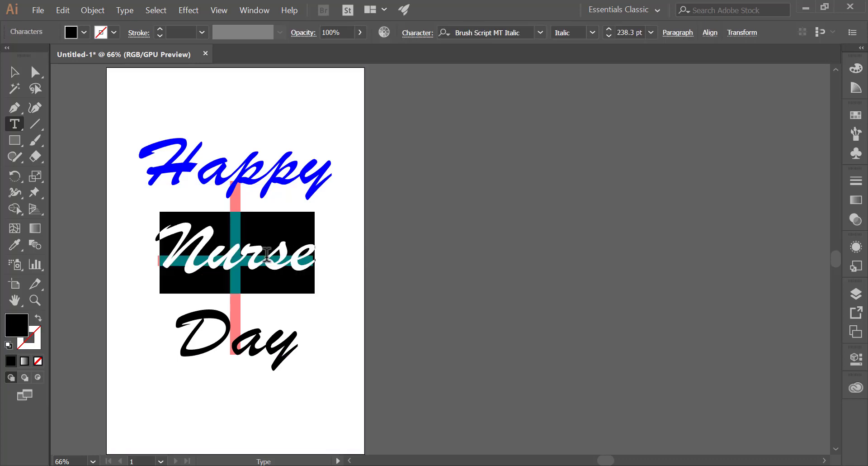
{"action": "left_click", "coordinate": [243, 273]}
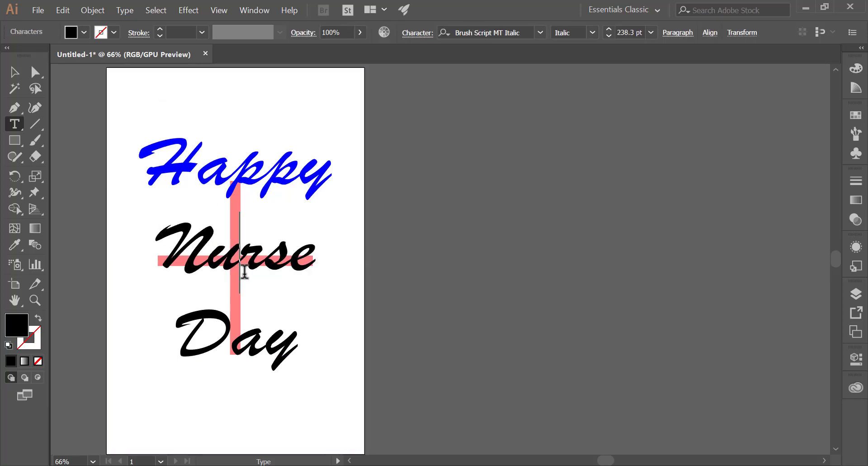
{"action": "key", "text": "Escape"}
{"action": "left_click", "coordinate": [319, 252]}
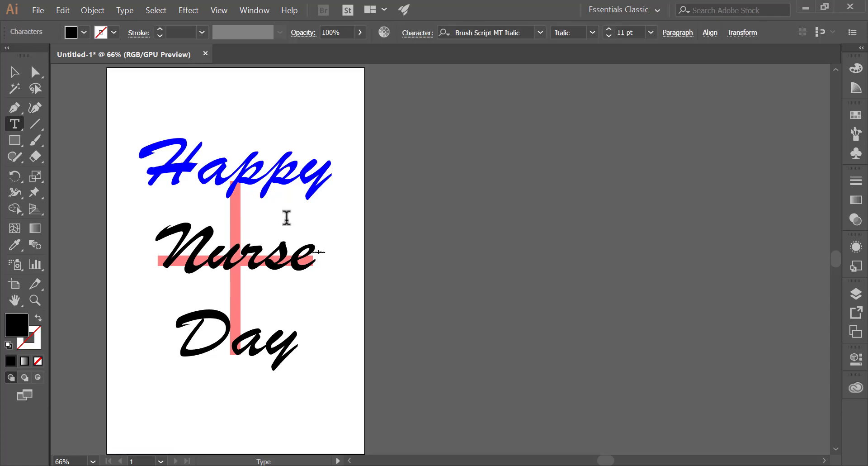
{"action": "key", "text": "Escape"}
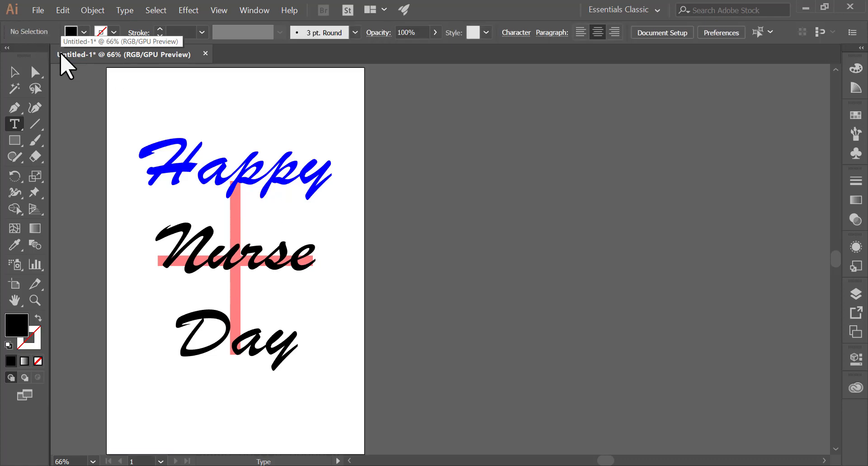
{"action": "left_click", "coordinate": [14, 71]}
Leave the isolated cross group and select the word Nurse to show its fill swatches
{"action": "double_click", "coordinate": [316, 263]}
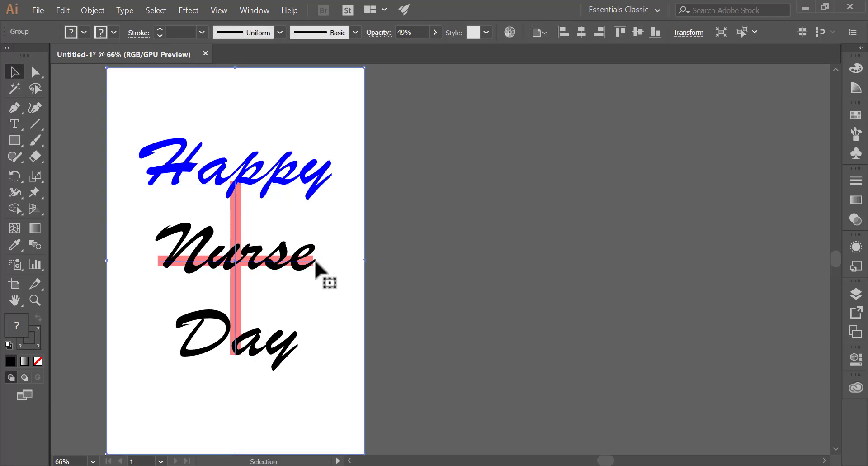
{"action": "double_click", "coordinate": [315, 265]}
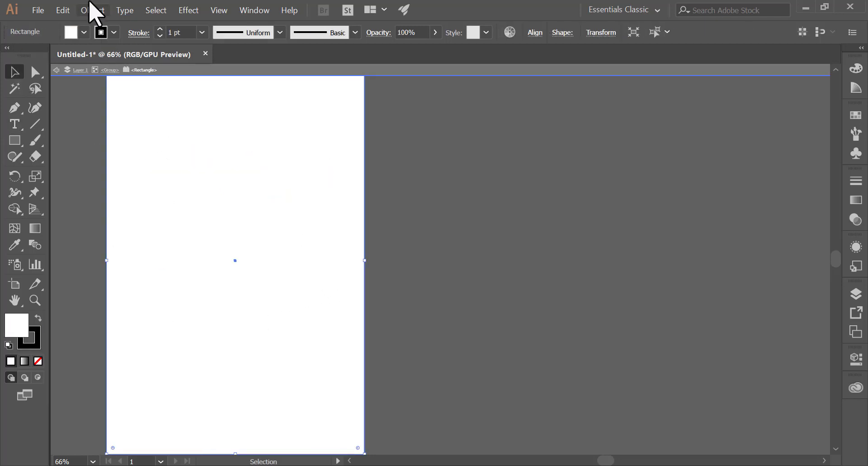
{"action": "left_click", "coordinate": [56, 69]}
{"action": "left_click", "coordinate": [56, 69]}
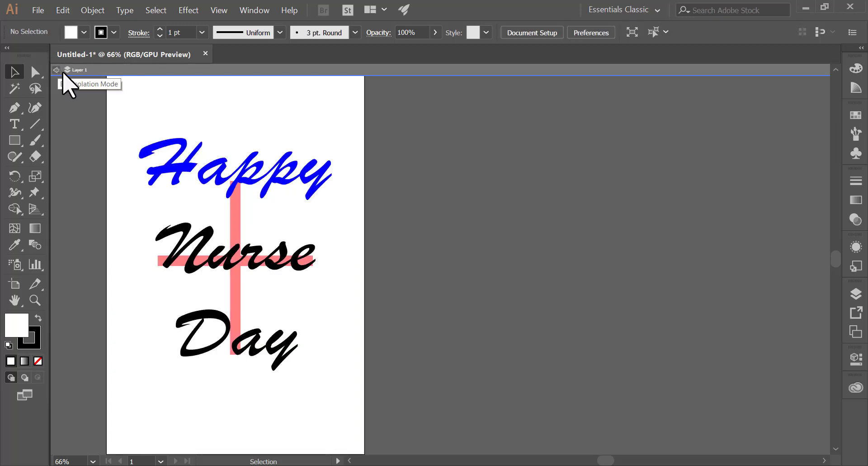
{"action": "left_click", "coordinate": [252, 269]}
{"action": "double_click", "coordinate": [252, 269]}
{"action": "double_click", "coordinate": [247, 249]}
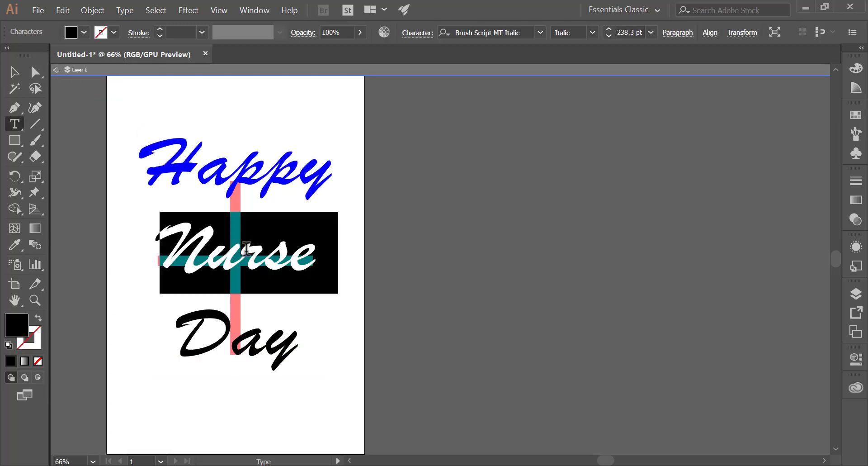
{"action": "left_click", "coordinate": [85, 32]}
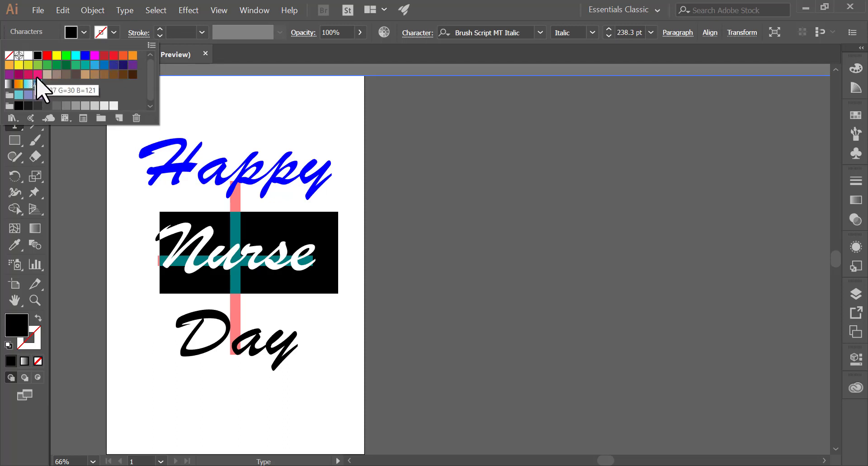
Fill Nurse pink, then reselect Nurse and choose a different fill swatch
{"action": "left_click", "coordinate": [38, 75]}
{"action": "key", "text": "Escape"}
{"action": "key", "text": "Escape"}
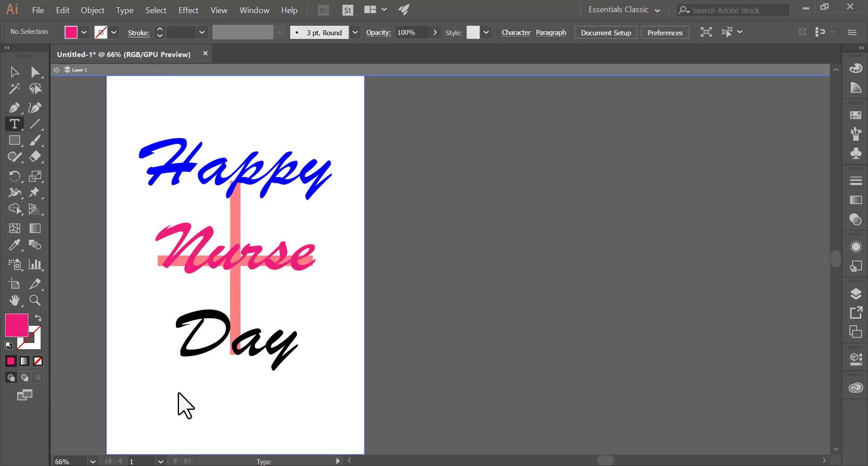
{"action": "left_click", "coordinate": [222, 337]}
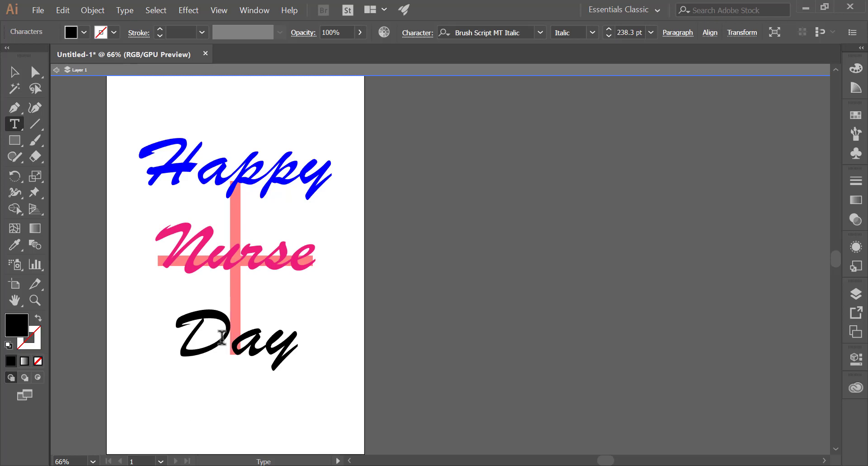
{"action": "triple_click", "coordinate": [227, 248]}
{"action": "left_click", "coordinate": [84, 33]}
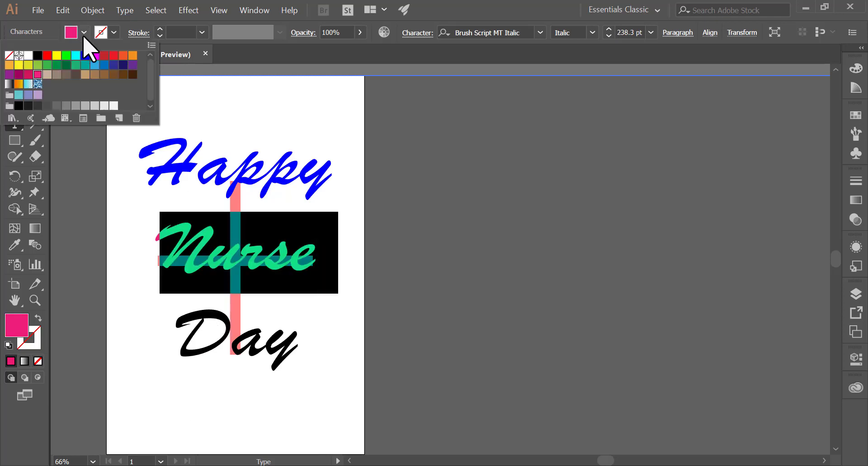
{"action": "left_click", "coordinate": [84, 63]}
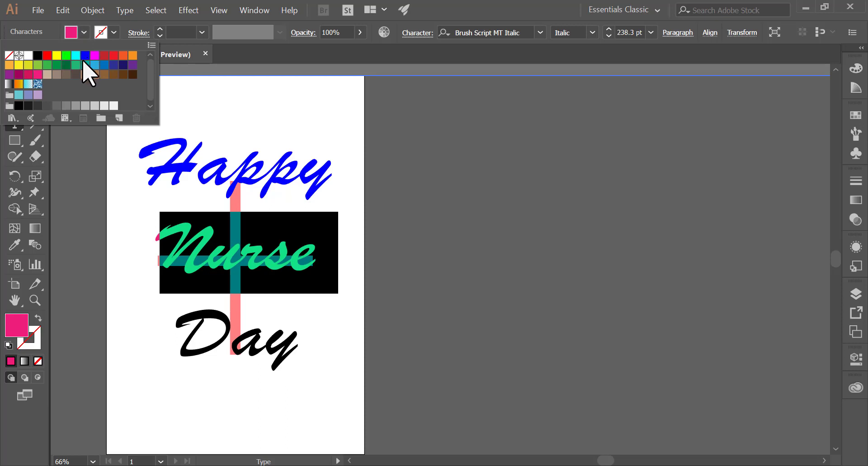
Colour the words Happy and Day with the pink fill swatch
{"action": "left_click", "coordinate": [174, 135]}
{"action": "triple_click", "coordinate": [182, 150]}
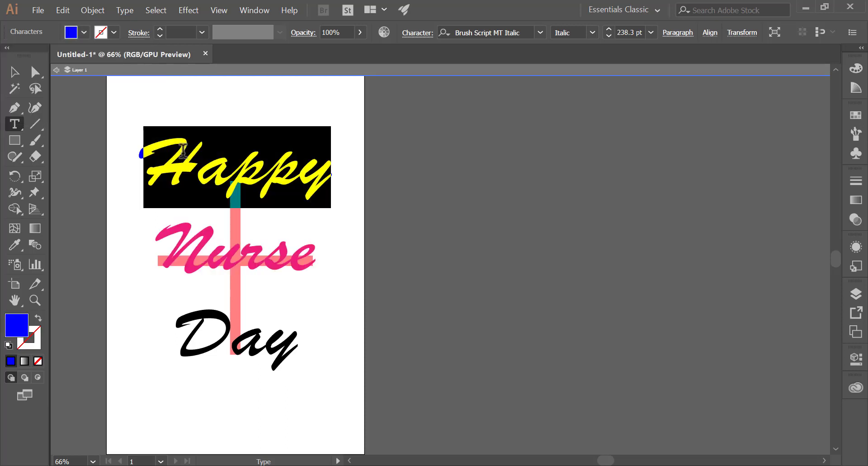
{"action": "left_click", "coordinate": [84, 32]}
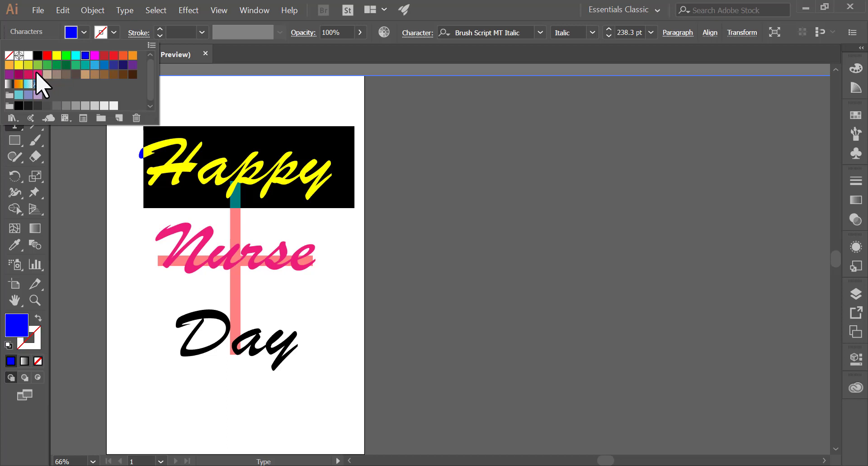
{"action": "left_click", "coordinate": [38, 74]}
{"action": "left_click", "coordinate": [231, 346]}
{"action": "triple_click", "coordinate": [231, 346]}
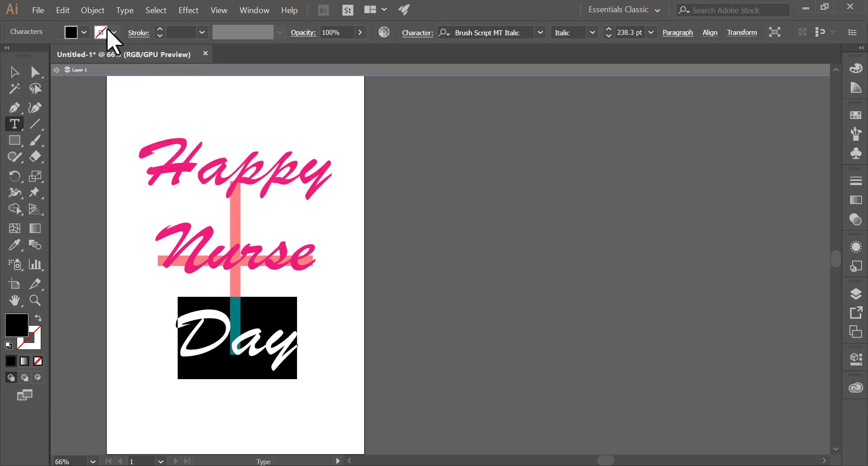
{"action": "left_click", "coordinate": [84, 33]}
{"action": "left_click", "coordinate": [38, 74]}
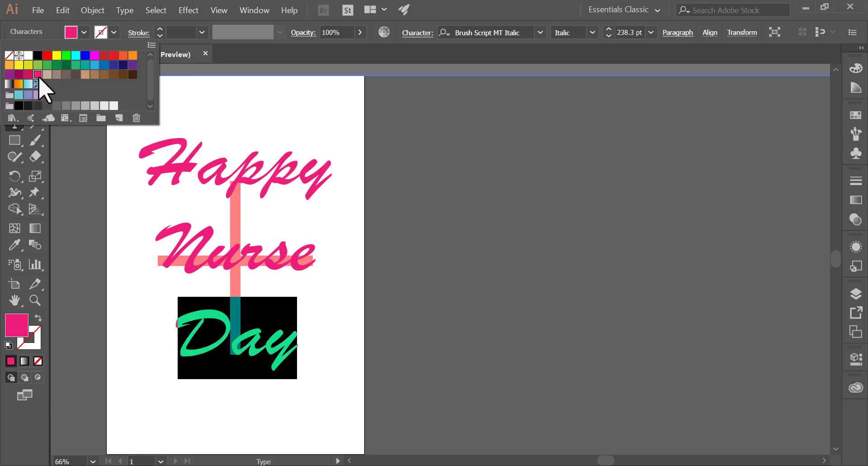
Make the word Nurse blue and deselect it
{"action": "left_click", "coordinate": [201, 240]}
{"action": "triple_click", "coordinate": [201, 240]}
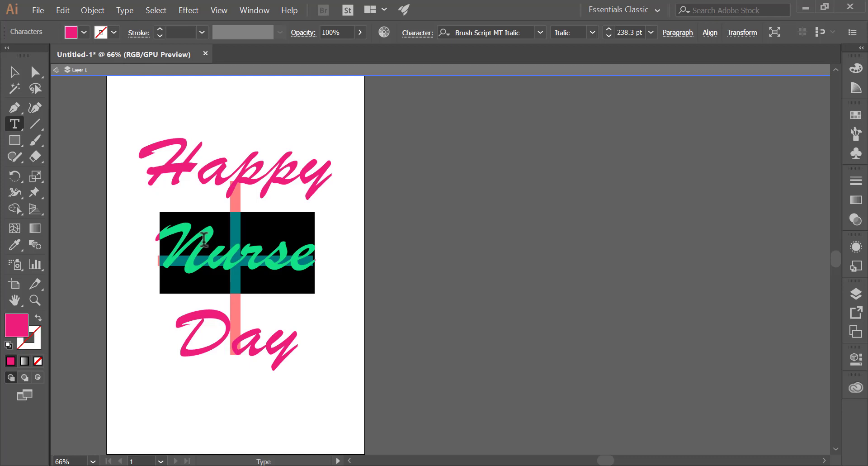
{"action": "left_click", "coordinate": [84, 32]}
{"action": "left_click", "coordinate": [85, 56]}
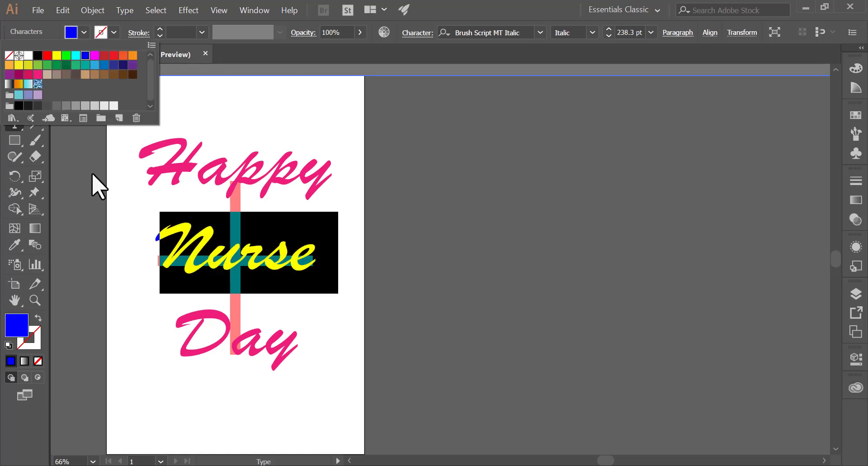
{"action": "left_click", "coordinate": [93, 184]}
{"action": "left_click", "coordinate": [415, 170], "text": "ctrl"}
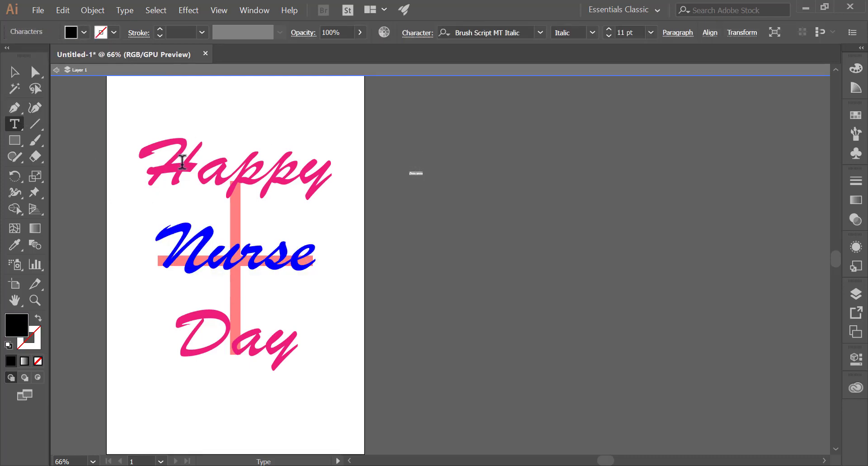
Marquee-select the two stray text objects on the pasteboard and delete them
{"action": "key", "text": "Escape"}
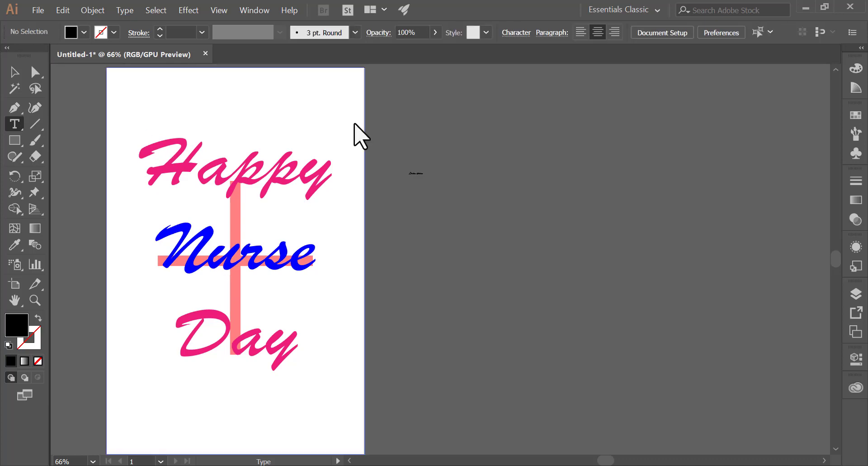
{"action": "left_click", "coordinate": [507, 157]}
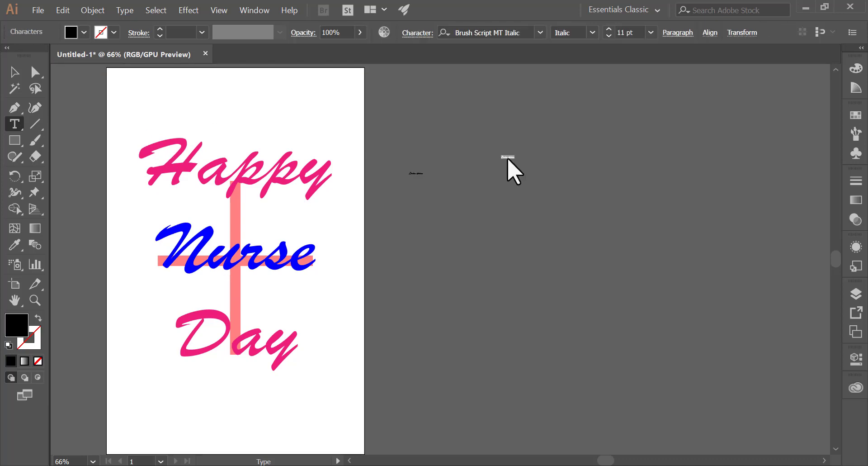
{"action": "left_click", "coordinate": [14, 71]}
{"action": "left_click_drag", "start_coordinate": [563, 175], "coordinate": [563, 173]}
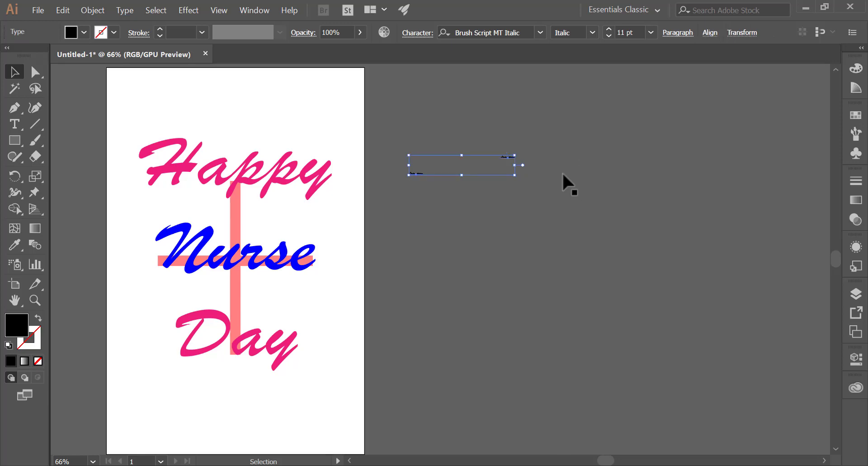
{"action": "key", "text": "Delete"}
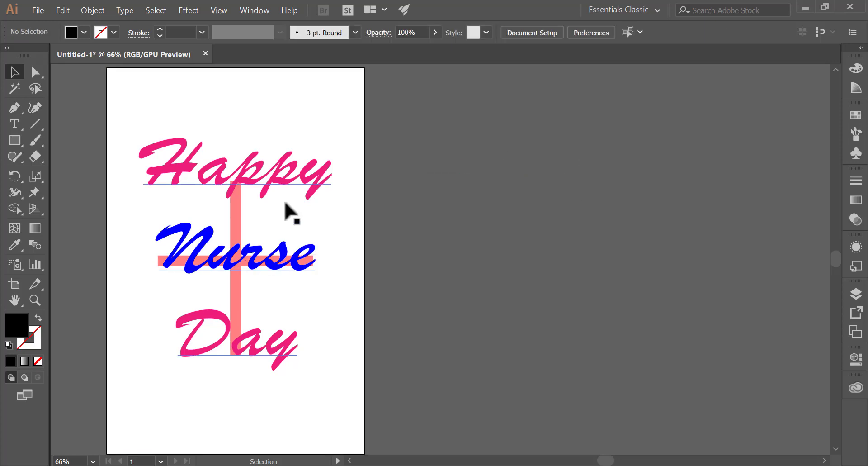
{"action": "left_click", "coordinate": [276, 178]}
{"action": "left_click", "coordinate": [572, 168]}
Convert all three text lines to outlines with Create Outlines
{"action": "left_click", "coordinate": [285, 175]}
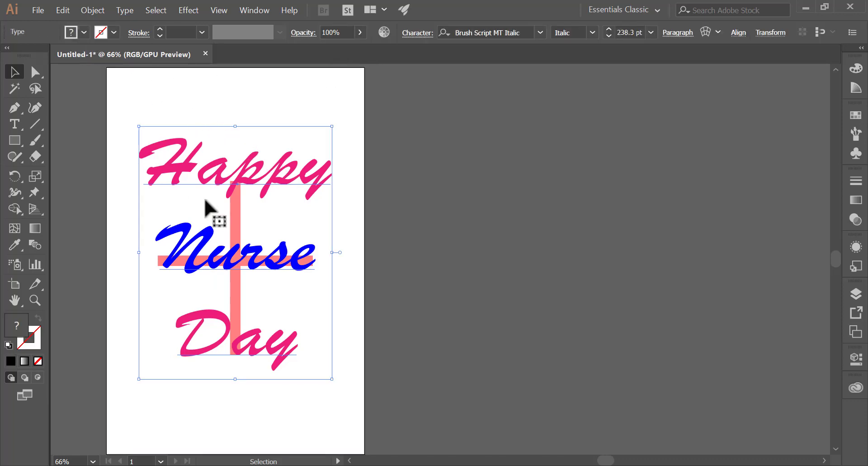
{"action": "right_click", "coordinate": [216, 174]}
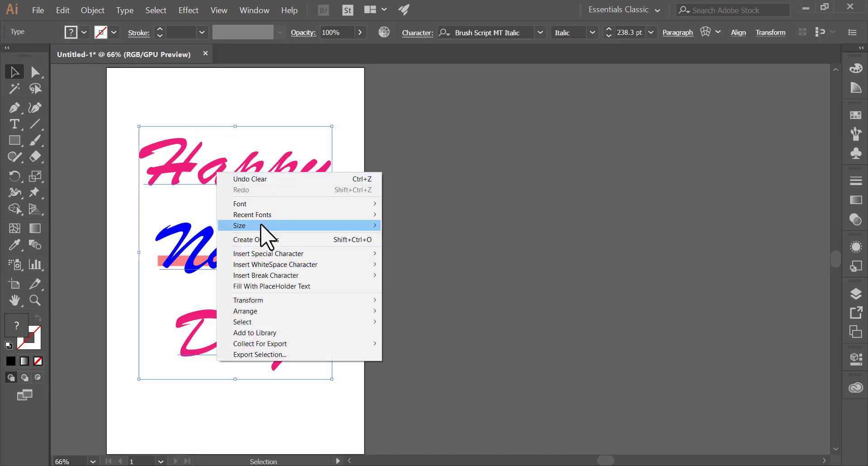
{"action": "left_click", "coordinate": [273, 240]}
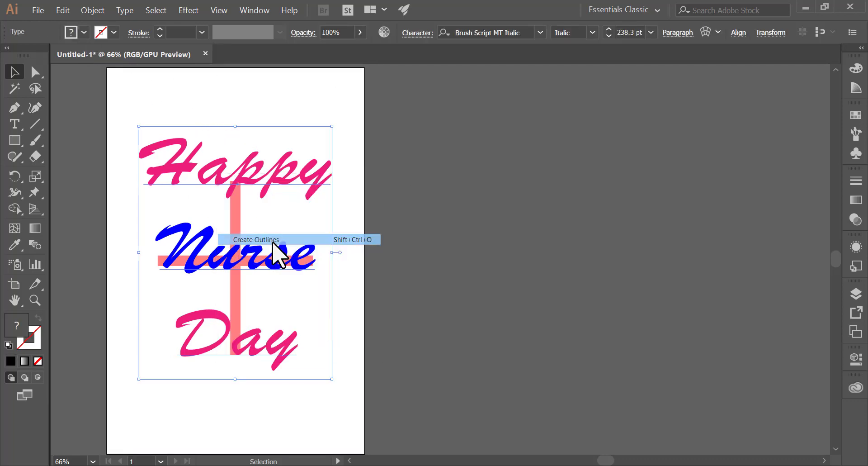
{"action": "left_click", "coordinate": [494, 221]}
Select the cross artwork group and drag it to the right of the words
{"action": "left_click", "coordinate": [231, 180]}
{"action": "right_click", "coordinate": [239, 175]}
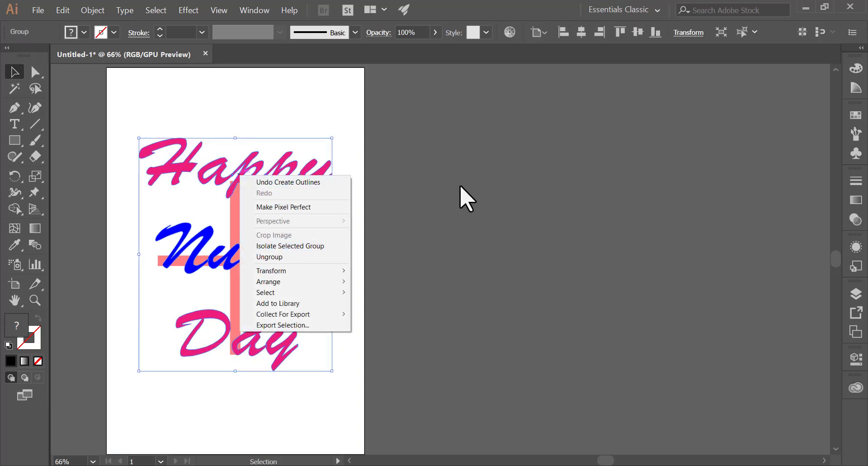
{"action": "left_click", "coordinate": [457, 199]}
{"action": "left_click", "coordinate": [244, 181]}
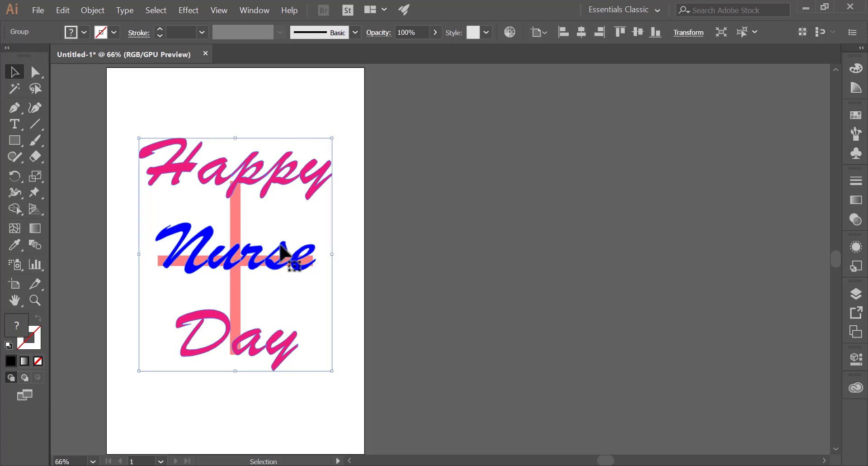
{"action": "right_click", "coordinate": [264, 190]}
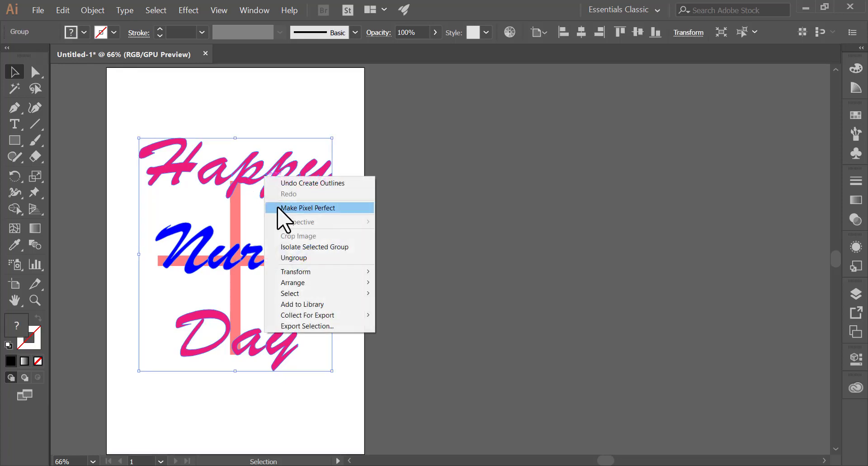
{"action": "left_click", "coordinate": [425, 220]}
{"action": "left_click", "coordinate": [424, 220]}
{"action": "left_click", "coordinate": [267, 188]}
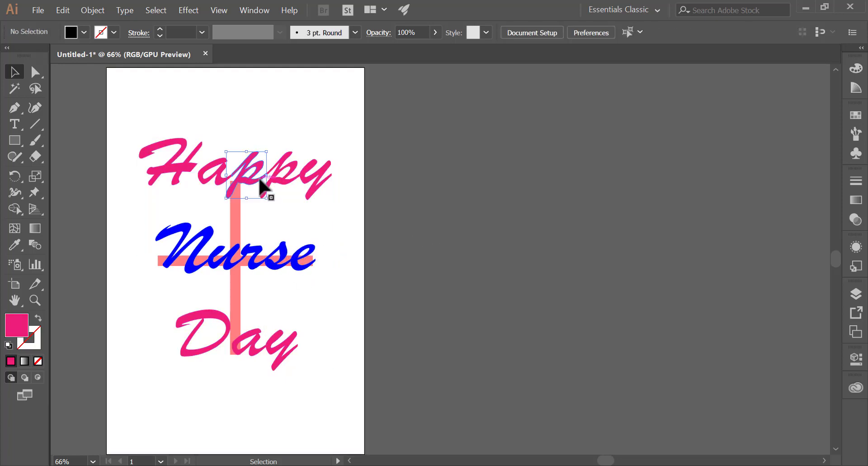
{"action": "mouse_move", "coordinate": [157, 169]}
{"action": "left_mouse_down"}
{"action": "mouse_move", "coordinate": [292, 192]}
{"action": "mouse_move", "coordinate": [288, 185]}
{"action": "left_mouse_up"}
Undo the cross group's move so it sits back behind the words
{"action": "left_click", "coordinate": [209, 140]}
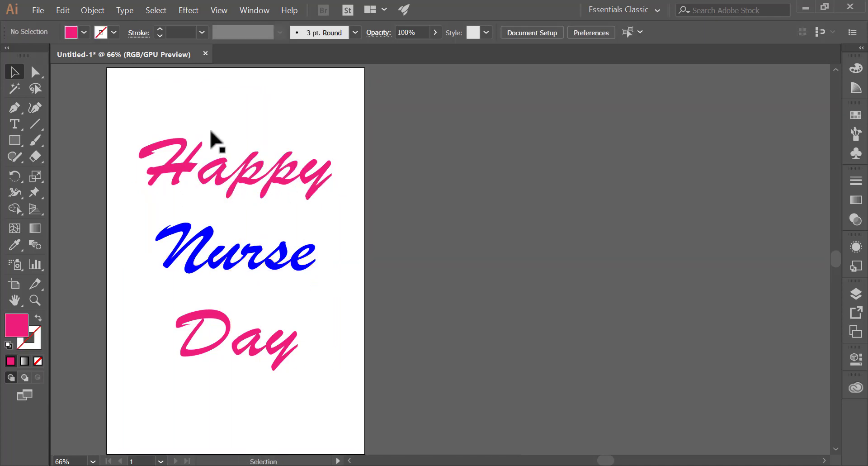
{"action": "key", "text": "ctrl+z"}
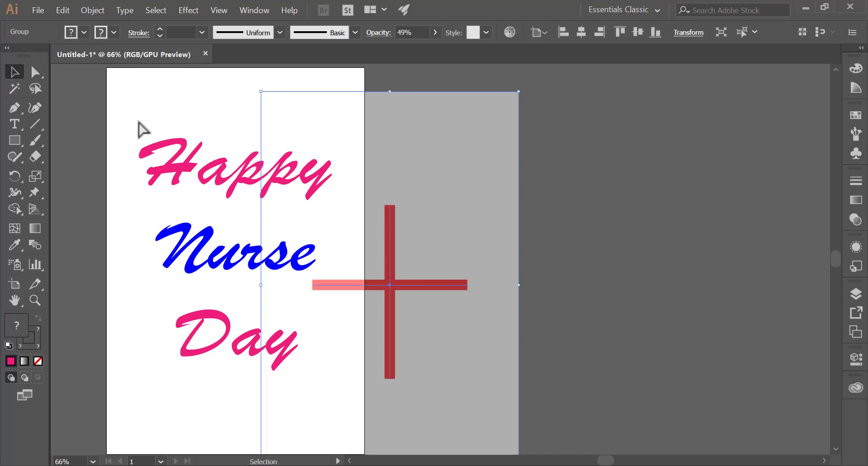
{"action": "key", "text": "ctrl+z"}
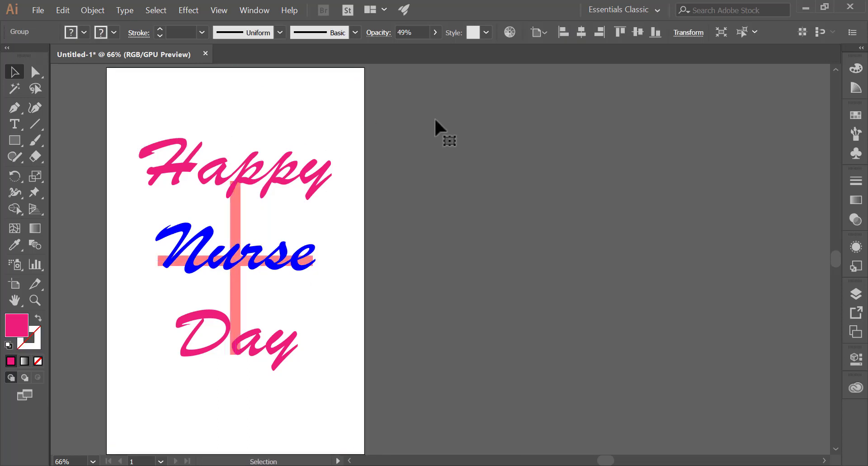
{"action": "left_click", "coordinate": [436, 126]}
Shift-select each outlined letter shape of Happy, including the second p and y
{"action": "left_click", "coordinate": [179, 171]}
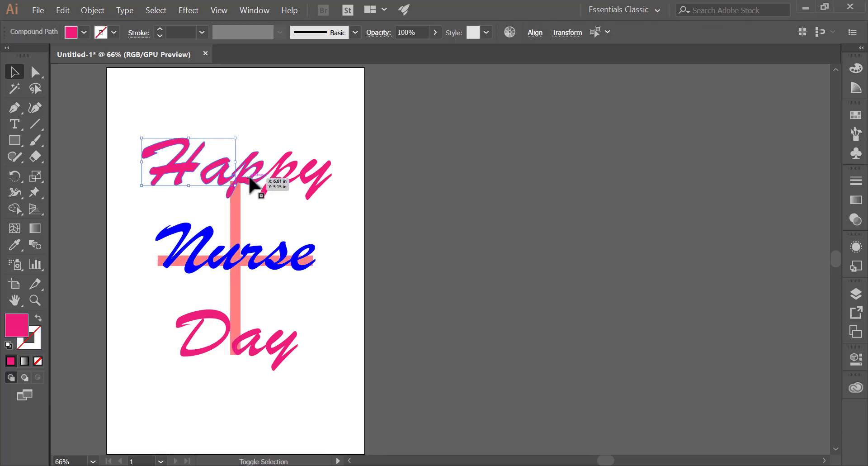
{"action": "key", "text": "ctrl+a"}
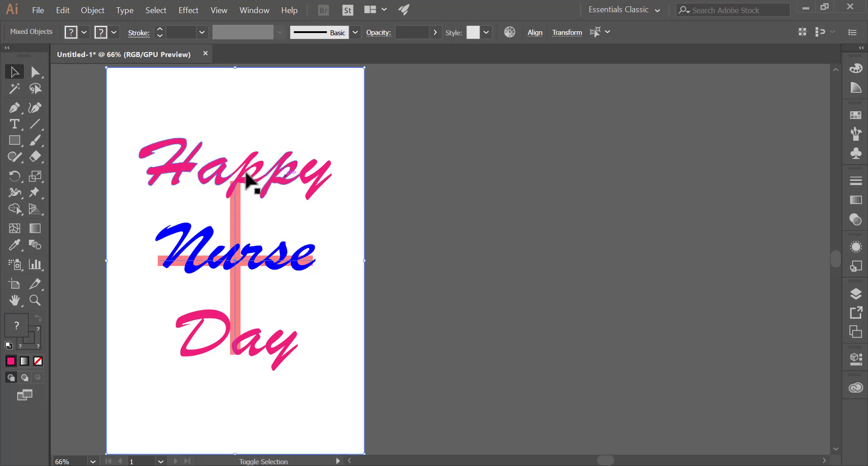
{"action": "left_click", "coordinate": [250, 178]}
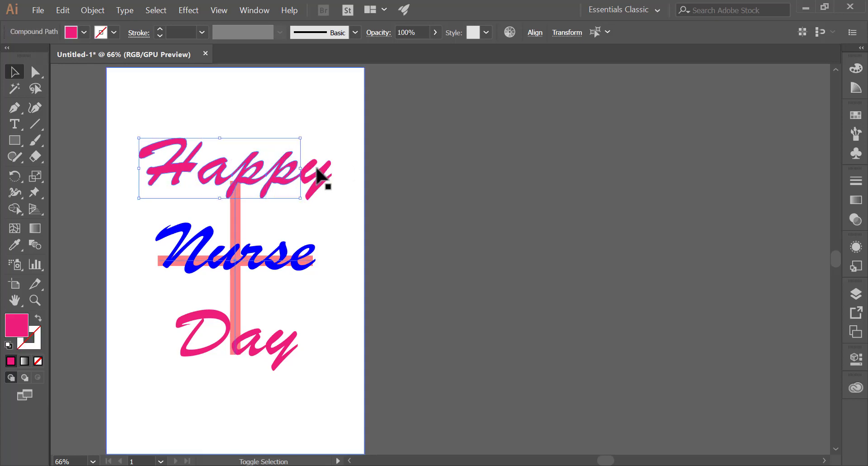
{"action": "key", "text": "ctrl+a"}
{"action": "left_click", "coordinate": [95, 167]}
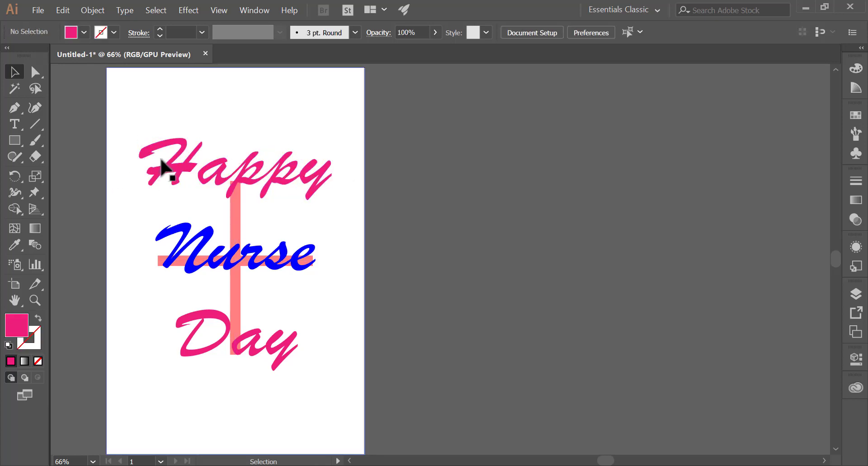
{"action": "left_click", "coordinate": [181, 170]}
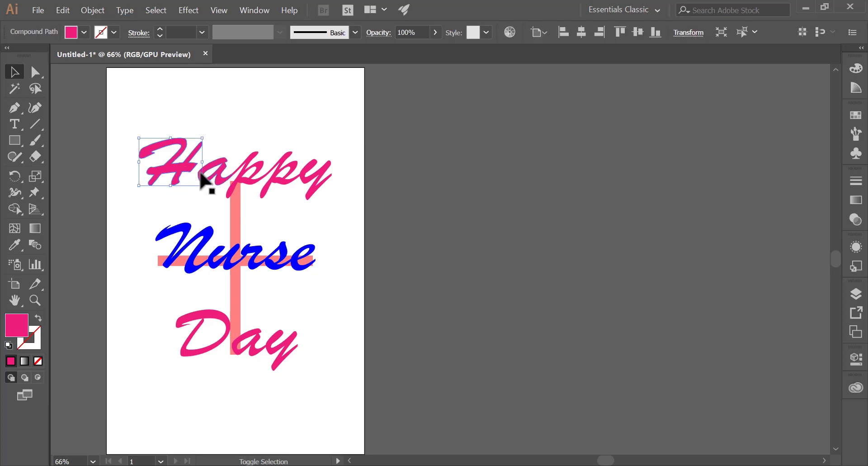
{"action": "left_click", "coordinate": [230, 174], "text": "shift"}
{"action": "left_click", "coordinate": [251, 174], "text": "shift"}
{"action": "left_click", "coordinate": [291, 168], "text": "shift"}
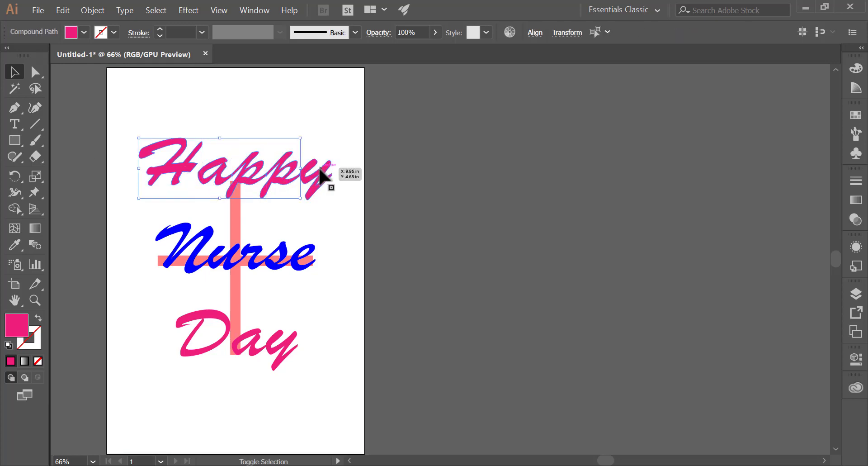
{"action": "left_click", "coordinate": [324, 179], "text": "shift"}
Select the second p of Happy and nudge it left and up into line
{"action": "right_click", "coordinate": [247, 162]}
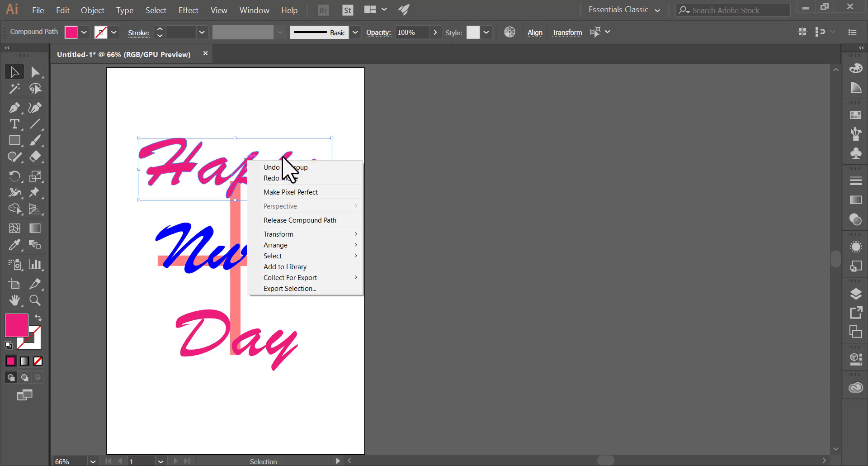
{"action": "left_click", "coordinate": [422, 140]}
{"action": "left_click", "coordinate": [272, 194]}
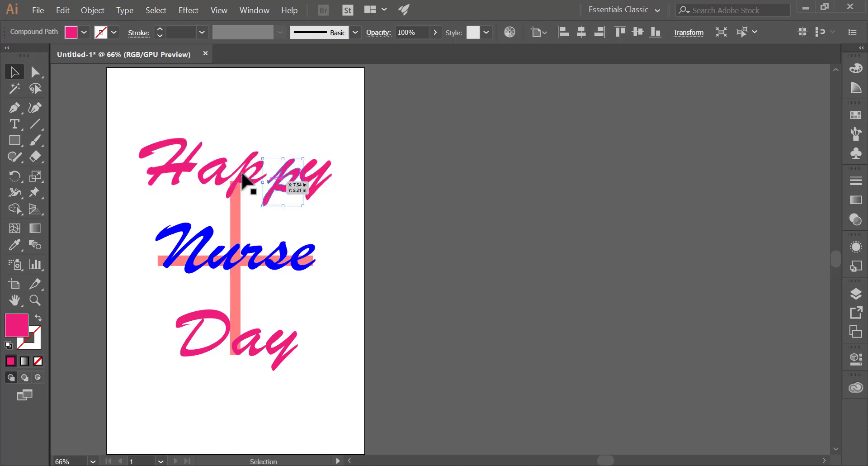
{"action": "key", "text": "shift+Left"}
{"action": "key", "text": "shift+Up"}
{"action": "key", "text": "shift+Up"}
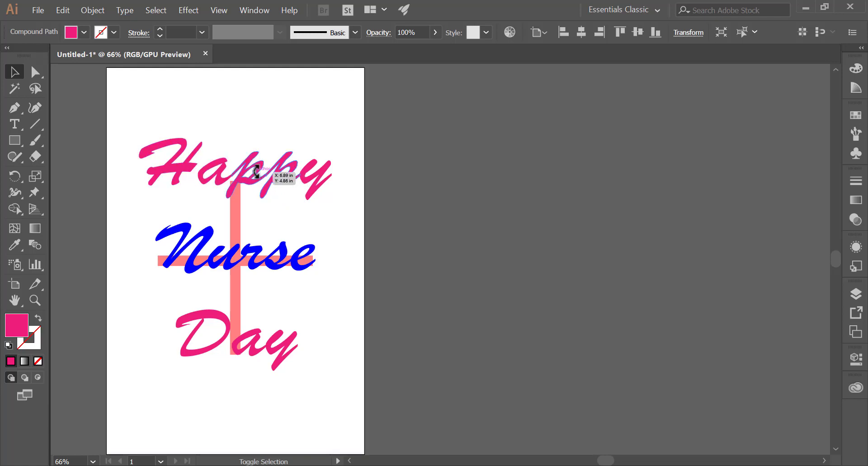
Add H, a, the first p and y back into the Happy selection
{"action": "left_click", "coordinate": [164, 173], "text": "shift"}
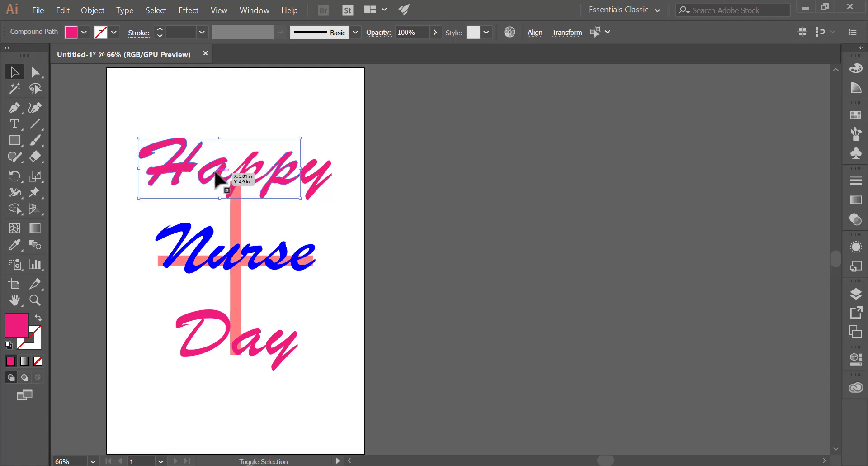
{"action": "left_click", "coordinate": [311, 180], "text": "shift"}
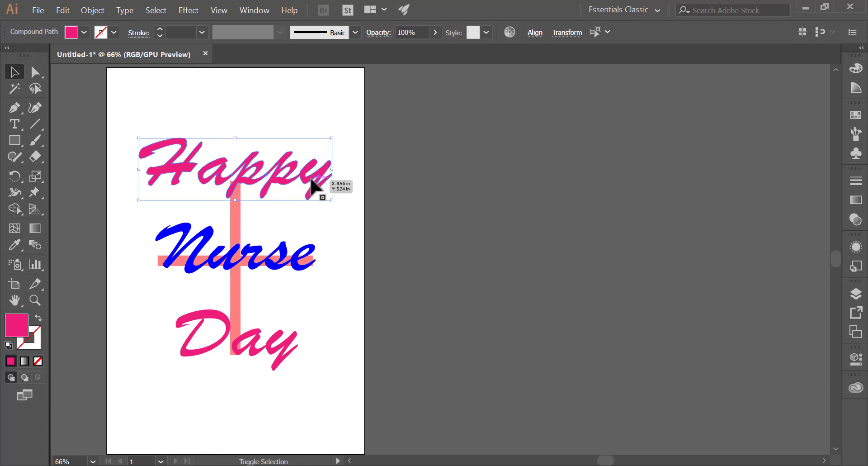
{"action": "right_click", "coordinate": [285, 166]}
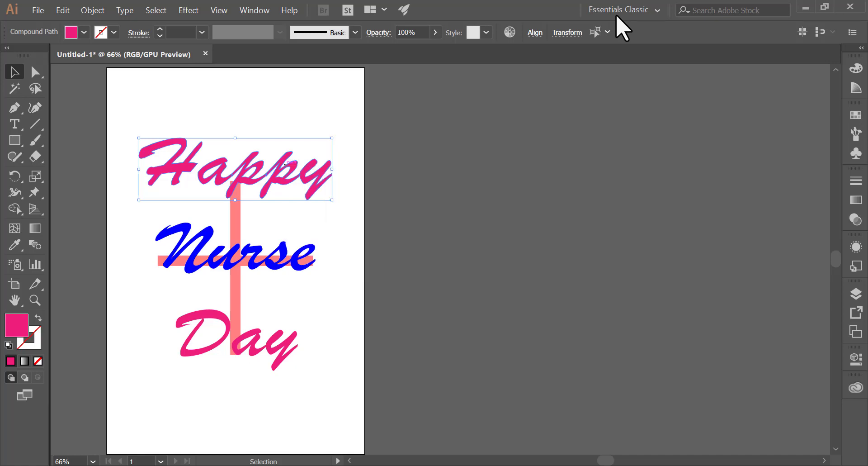
Switch back to the recovered Untitled-1 document in Illustrator
{"action": "key", "text": "alt+Tab"}
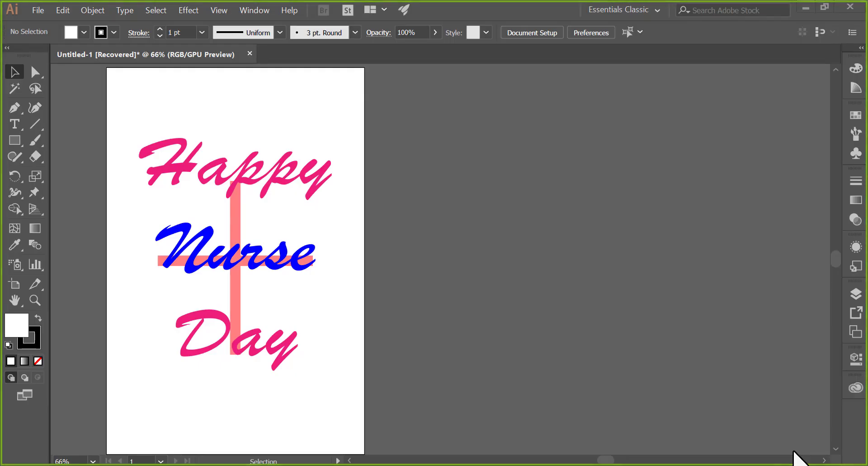
{"action": "left_click", "coordinate": [186, 162]}
{"action": "left_click", "coordinate": [75, 162]}
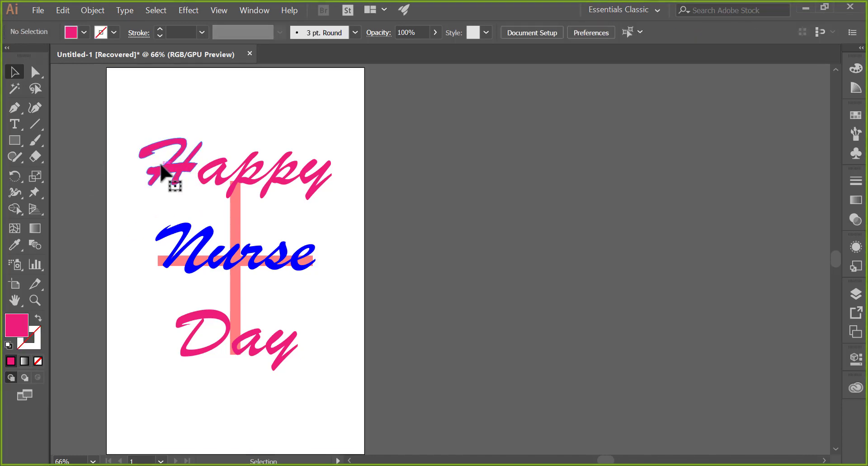
{"action": "left_click", "coordinate": [164, 170]}
{"action": "double_click", "coordinate": [167, 171]}
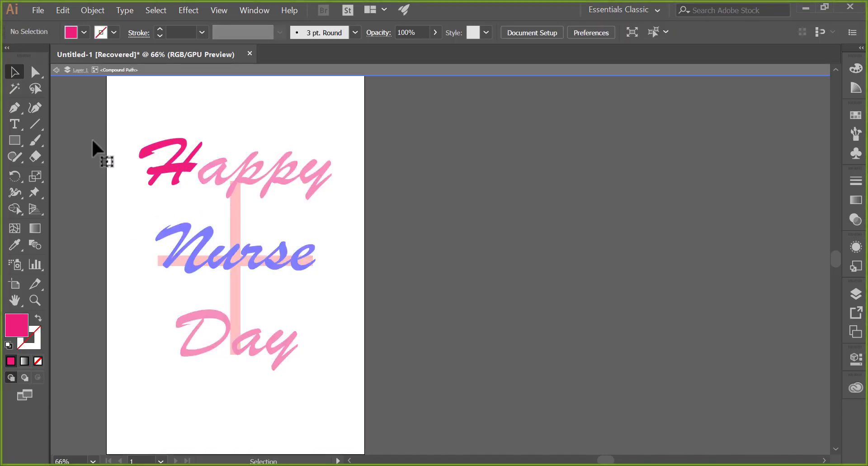
{"action": "left_click", "coordinate": [57, 70]}
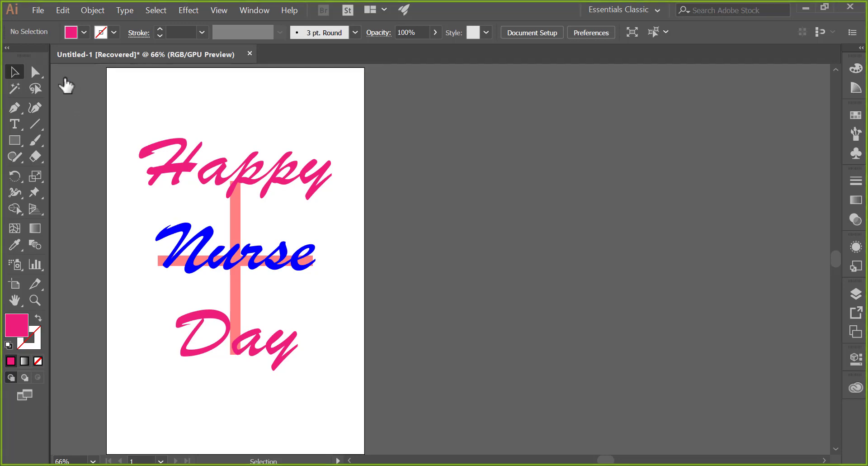
{"action": "left_click", "coordinate": [178, 164]}
{"action": "double_click", "coordinate": [180, 169]}
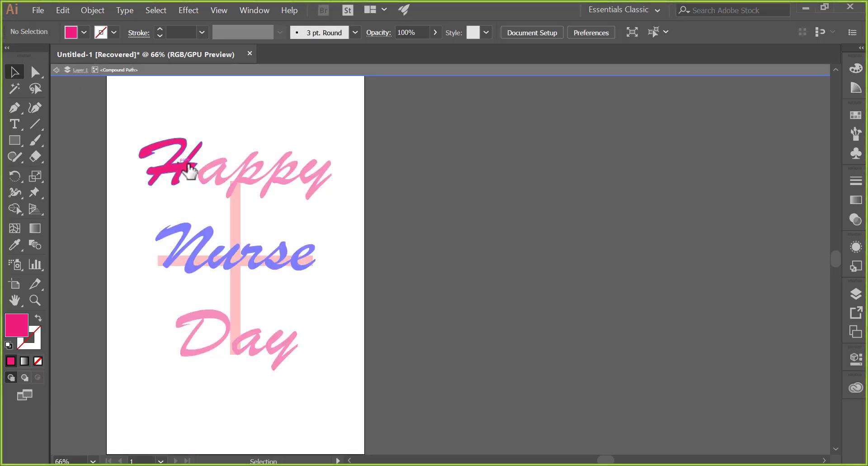
{"action": "left_click", "coordinate": [56, 69]}
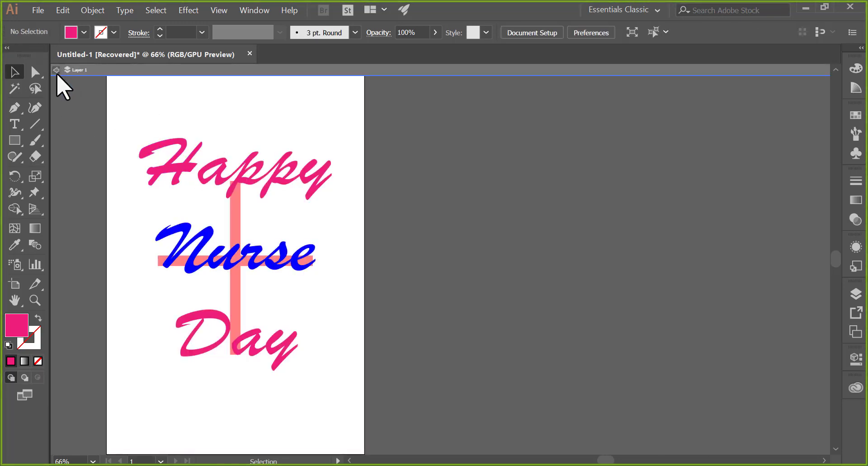
{"action": "right_click", "coordinate": [61, 93]}
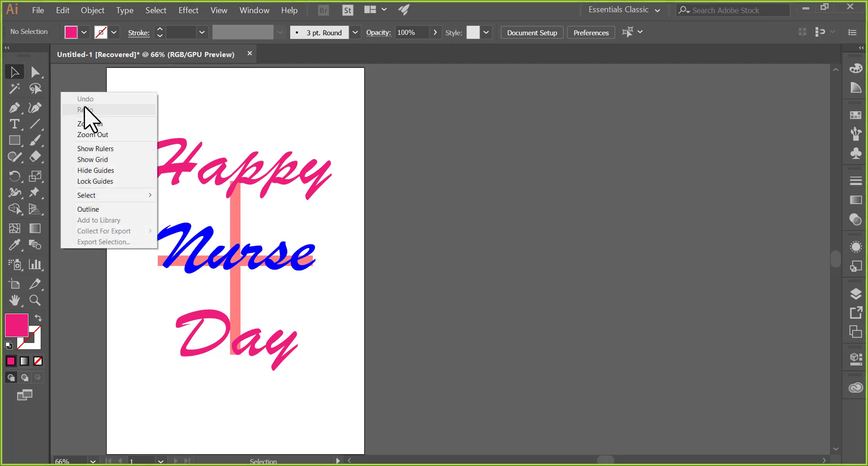
{"action": "left_click", "coordinate": [592, 134]}
{"action": "left_click", "coordinate": [189, 163]}
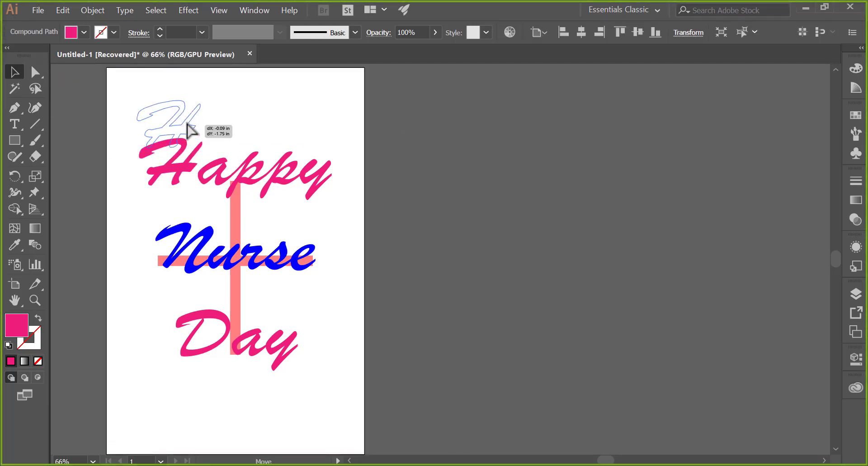
{"action": "key", "text": "ctrl+a"}
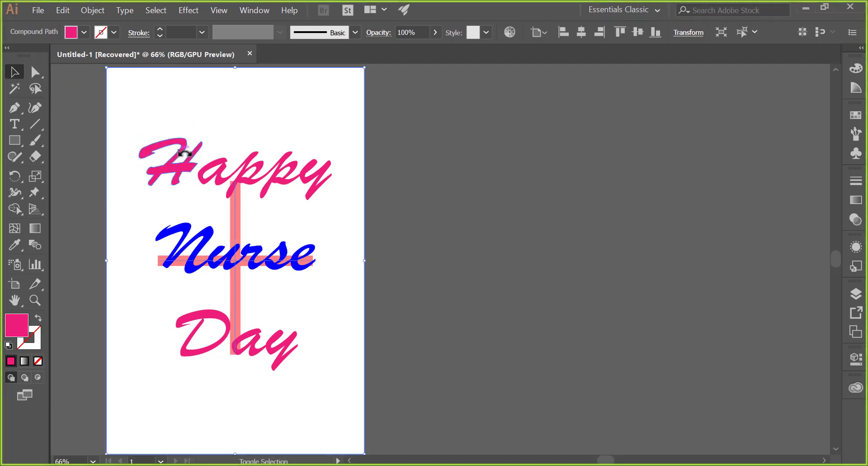
{"action": "left_click", "coordinate": [81, 153]}
{"action": "left_click", "coordinate": [176, 141]}
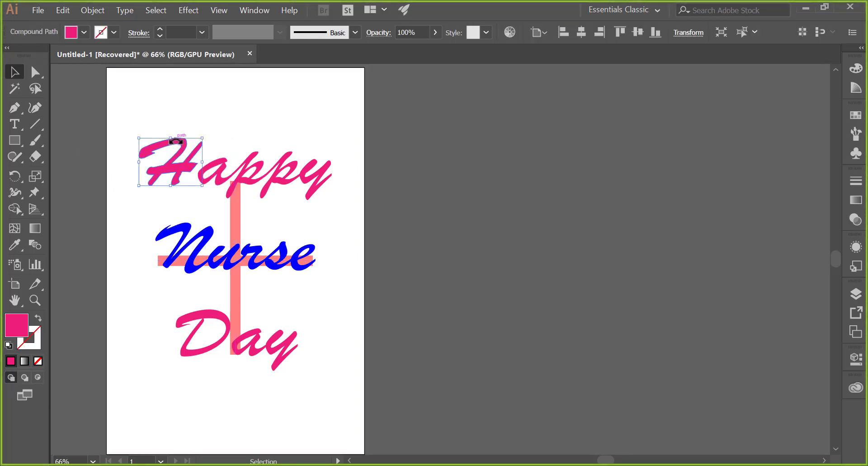
Group the letters of Happy and move the word down closer to Nurse
{"action": "left_click", "coordinate": [216, 172], "text": "shift"}
{"action": "left_click", "coordinate": [250, 176], "text": "shift"}
{"action": "left_click", "coordinate": [287, 176], "text": "shift"}
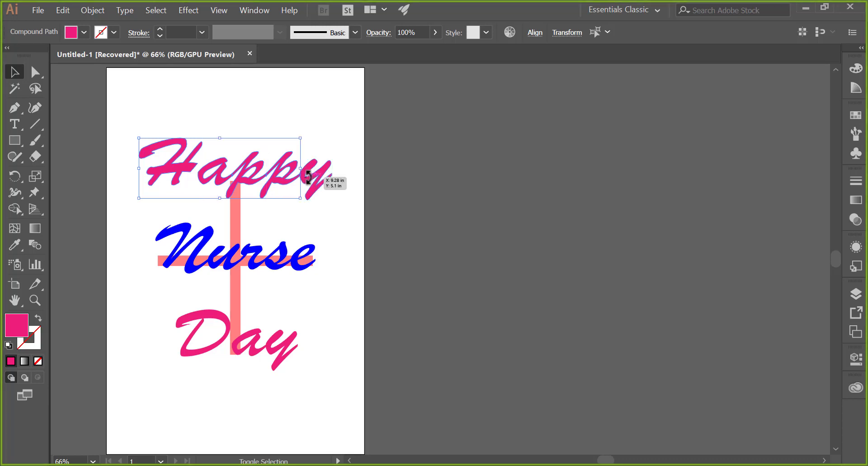
{"action": "left_click", "coordinate": [310, 177], "text": "shift"}
{"action": "key", "text": "a"}
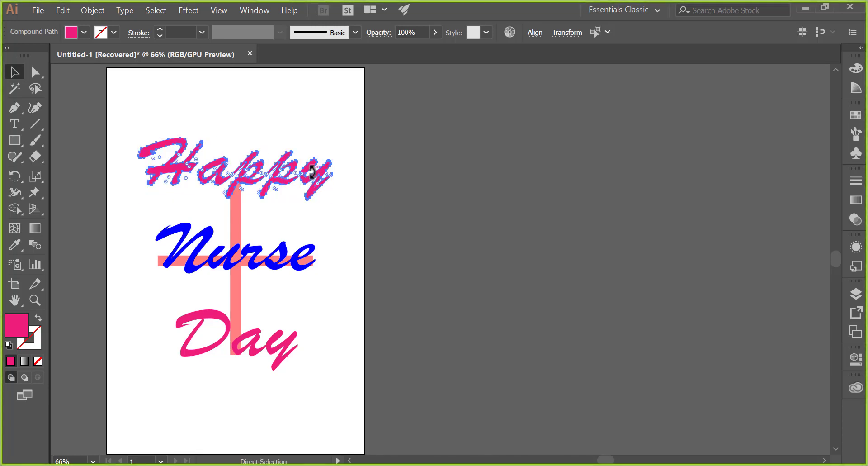
{"action": "key", "text": "ctrl+g"}
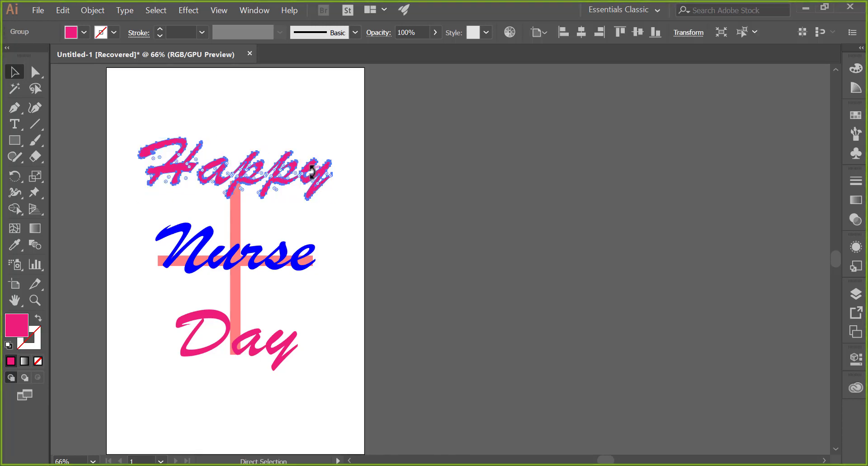
{"action": "key", "text": "v"}
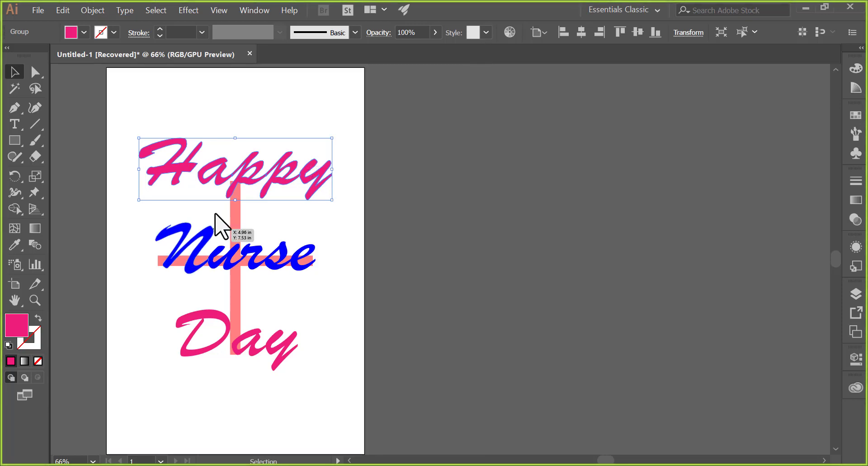
{"action": "mouse_move", "coordinate": [238, 184]}
{"action": "left_mouse_down"}
{"action": "mouse_move", "coordinate": [243, 152]}
{"action": "mouse_move", "coordinate": [243, 207]}
{"action": "left_mouse_up"}
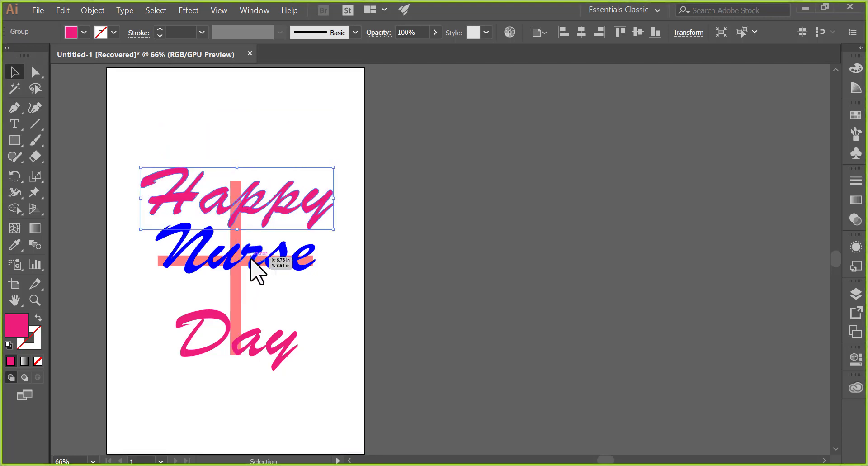
Group Day's letters, move it up beneath Nurse, and nudge the cross upward
{"action": "left_click", "coordinate": [205, 354]}
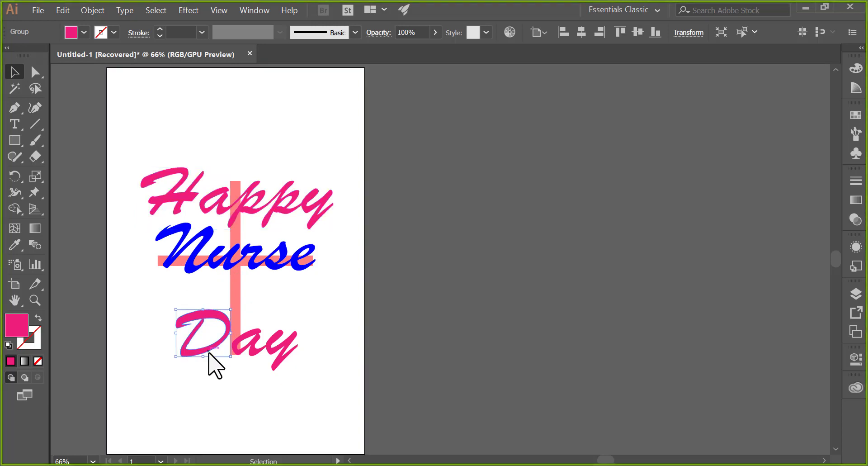
{"action": "left_click", "coordinate": [284, 350], "text": "shift"}
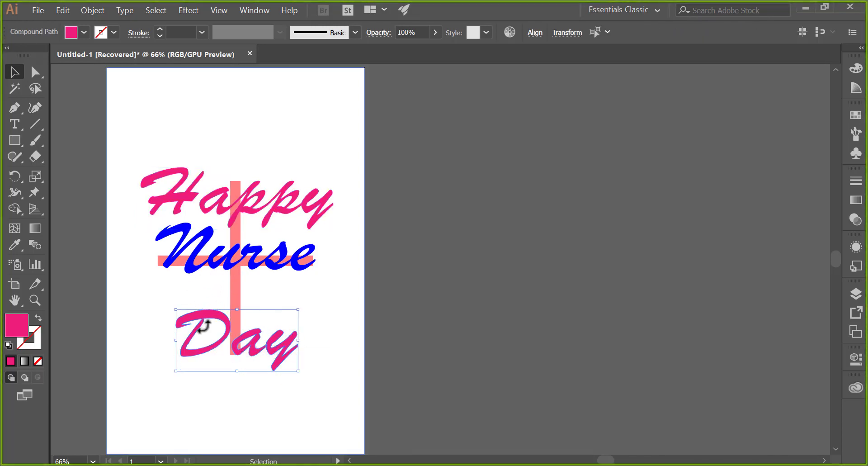
{"action": "key", "text": "ctrl+g"}
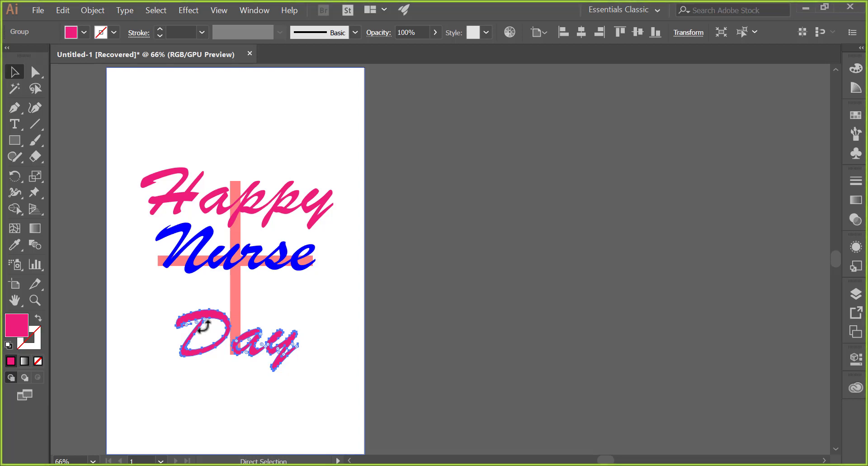
{"action": "left_click_drag", "start_coordinate": [197, 325], "coordinate": [197, 290]}
{"action": "left_click", "coordinate": [437, 267]}
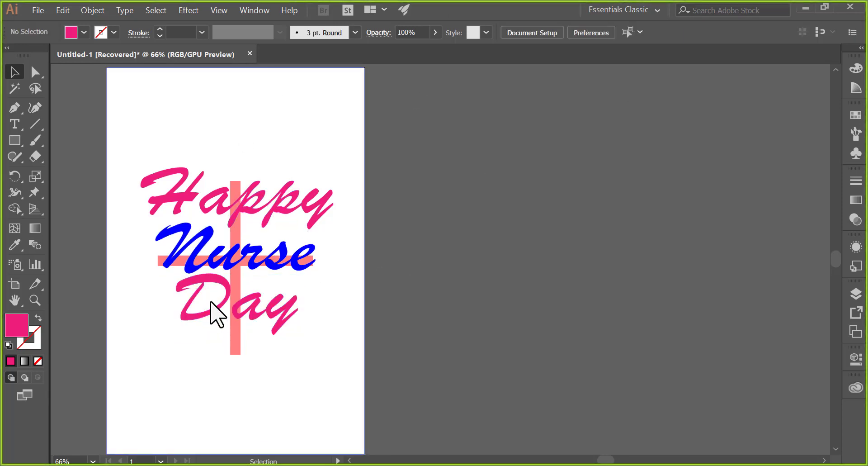
{"action": "mouse_move", "coordinate": [210, 302]}
{"action": "left_mouse_down"}
{"action": "mouse_move", "coordinate": [210, 312]}
{"action": "mouse_move", "coordinate": [210, 297]}
{"action": "left_mouse_up"}
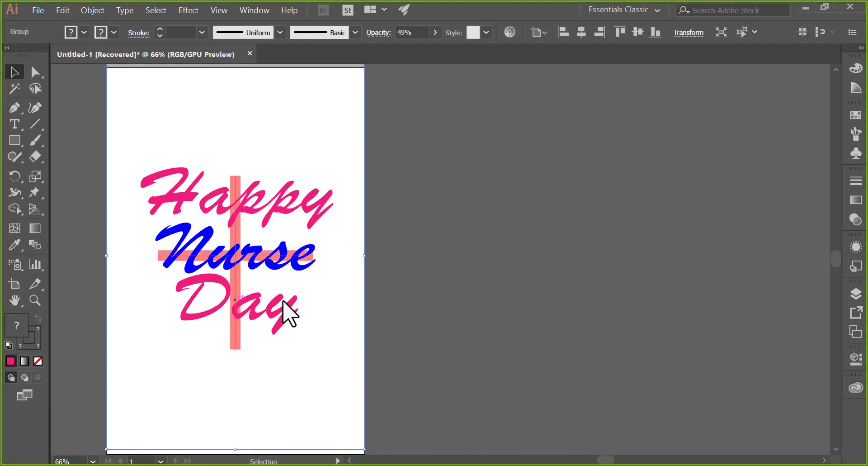
Stretch the artwork group's top and bottom edges so the white background fills the 12 x 18 in artboard
{"action": "left_click", "coordinate": [416, 286]}
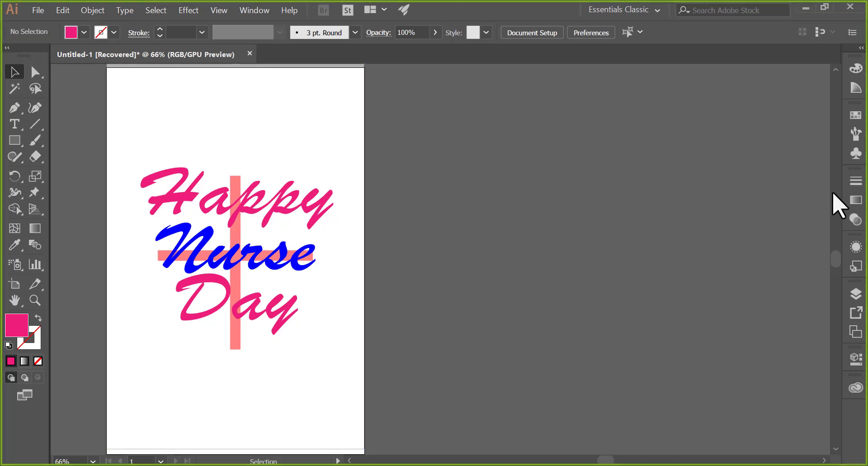
{"action": "scroll", "coordinate": [837, 263], "scroll_direction": "up", "scroll_amount": 3}
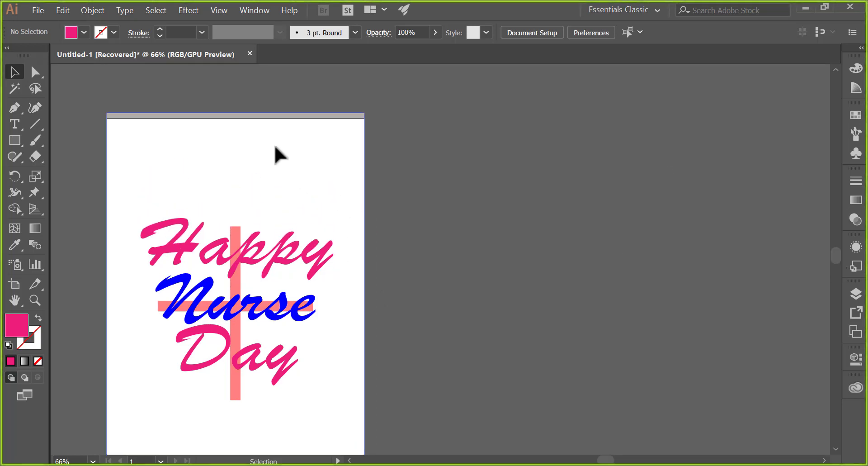
{"action": "left_click", "coordinate": [257, 117]}
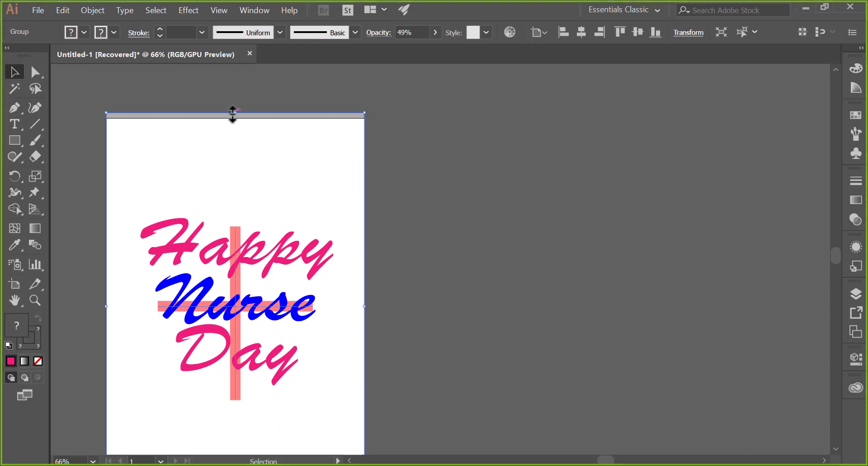
{"action": "left_click_drag", "start_coordinate": [237, 114], "coordinate": [238, 120]}
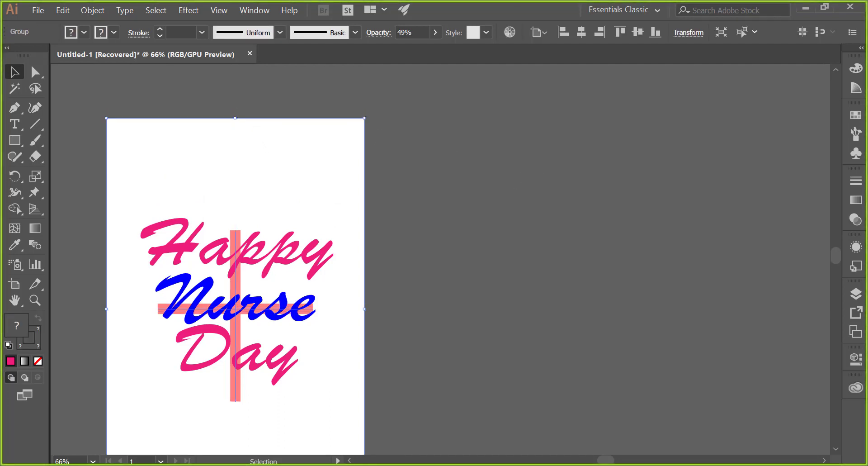
{"action": "scroll", "coordinate": [839, 267], "scroll_direction": "down", "scroll_amount": 3}
{"action": "scroll", "coordinate": [832, 270], "scroll_direction": "down", "scroll_amount": 3}
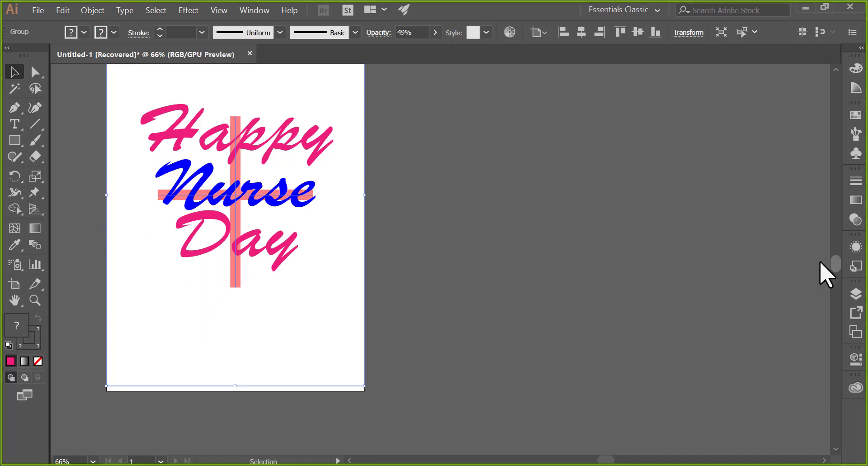
{"action": "left_click_drag", "start_coordinate": [235, 385], "coordinate": [235, 390]}
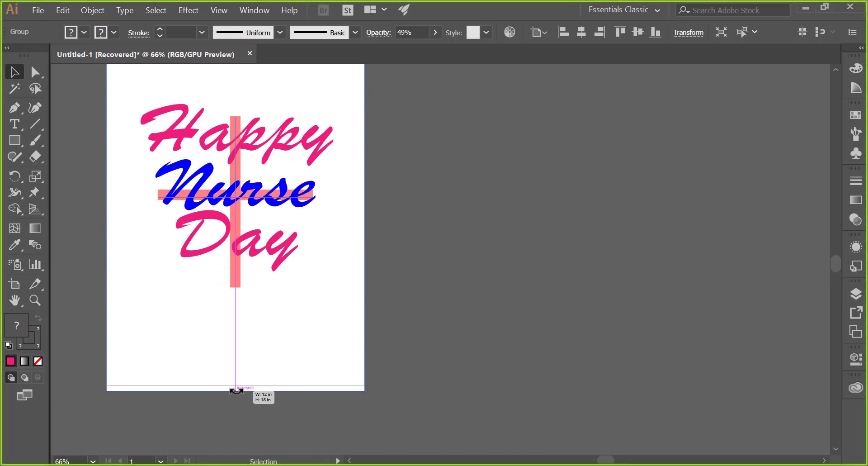
{"action": "left_click", "coordinate": [429, 337]}
{"action": "scroll", "coordinate": [624, 323], "scroll_direction": "down", "scroll_amount": 1}
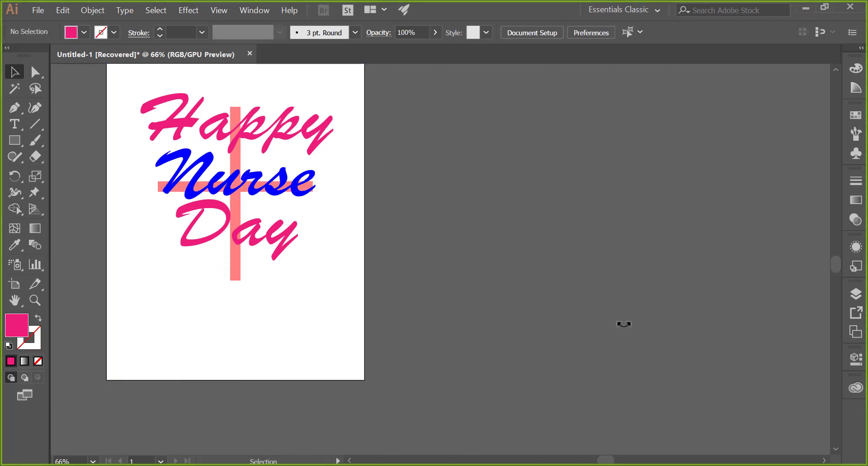
{"action": "left_click_drag", "start_coordinate": [833, 266], "coordinate": [833, 258]}
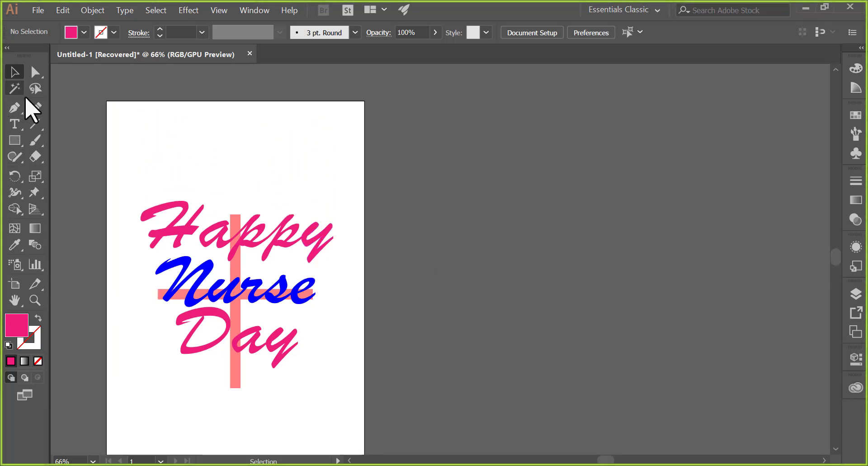
Draw a trial arc with the Arc tool and deselect it
{"action": "left_click_drag", "start_coordinate": [38, 126], "coordinate": [100, 149]}
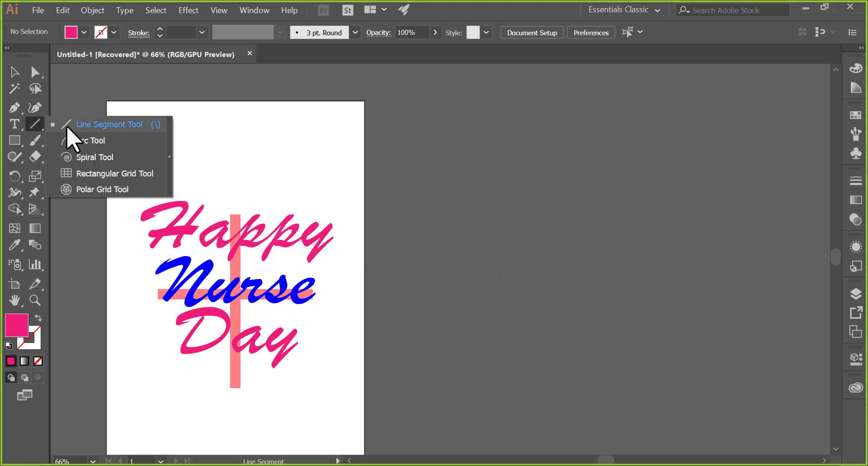
{"action": "left_click", "coordinate": [99, 144]}
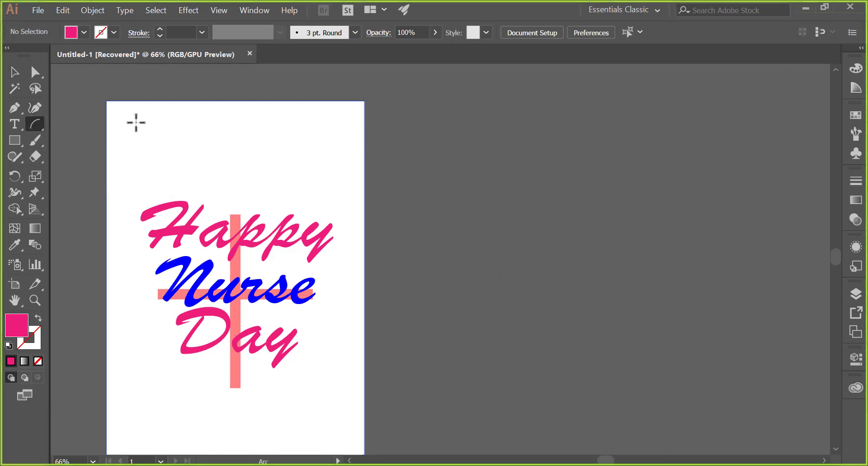
{"action": "left_click_drag", "start_coordinate": [437, 121], "coordinate": [449, 140]}
{"action": "key", "text": "ctrl+shift+a"}
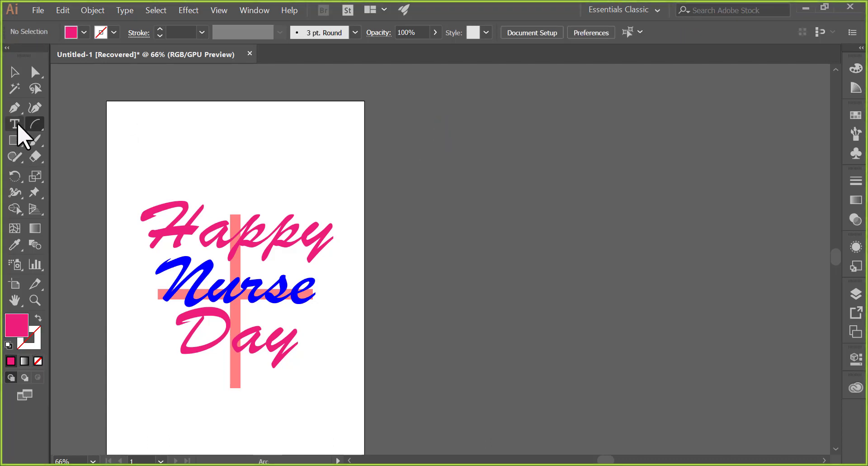
Start trial Pen and Curvature paths, cancelling each so the artwork stays unchanged
{"action": "left_click", "coordinate": [34, 128]}
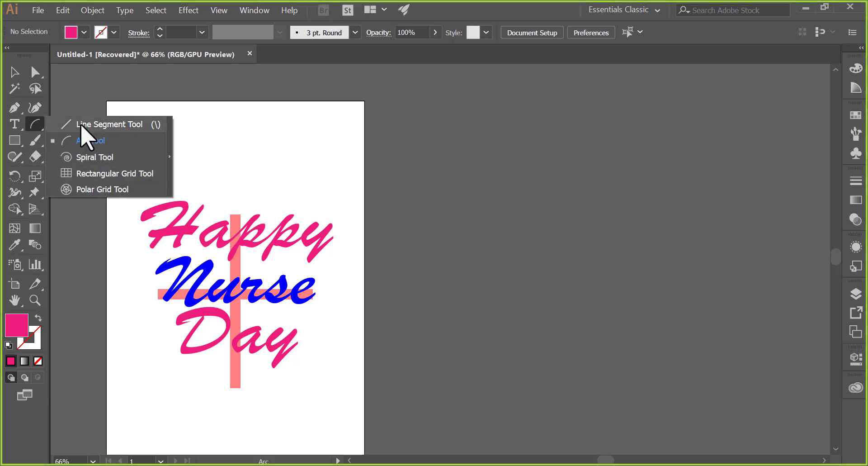
{"action": "left_click", "coordinate": [12, 113]}
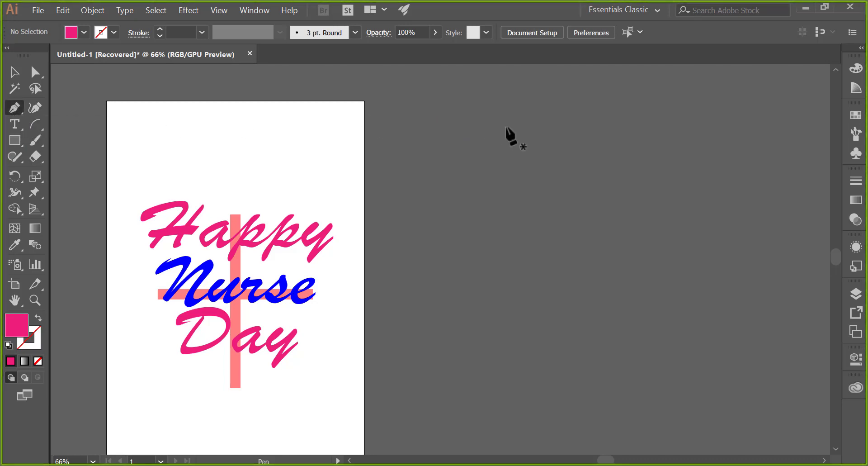
{"action": "left_click_drag", "start_coordinate": [441, 128], "coordinate": [442, 130]}
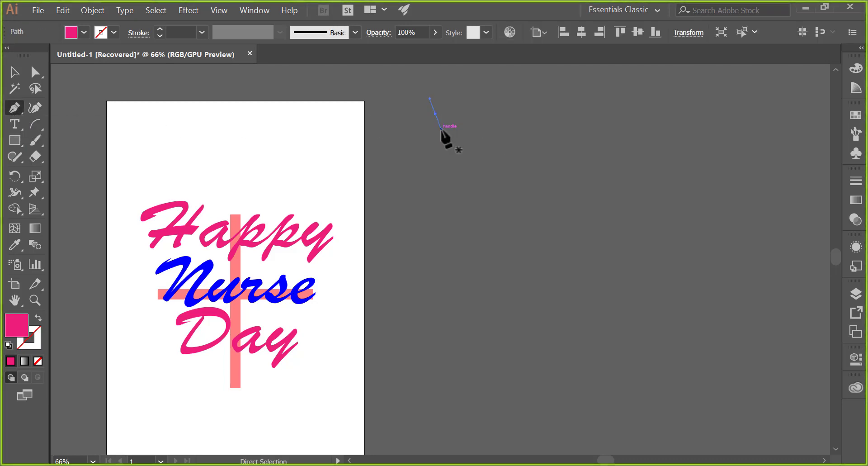
{"action": "key", "text": "ctrl+z"}
{"action": "left_click", "coordinate": [34, 107]}
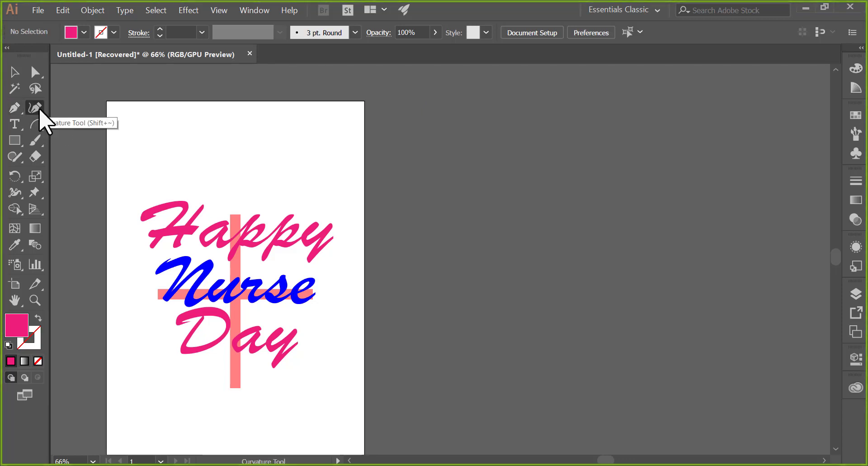
{"action": "left_click", "coordinate": [433, 141]}
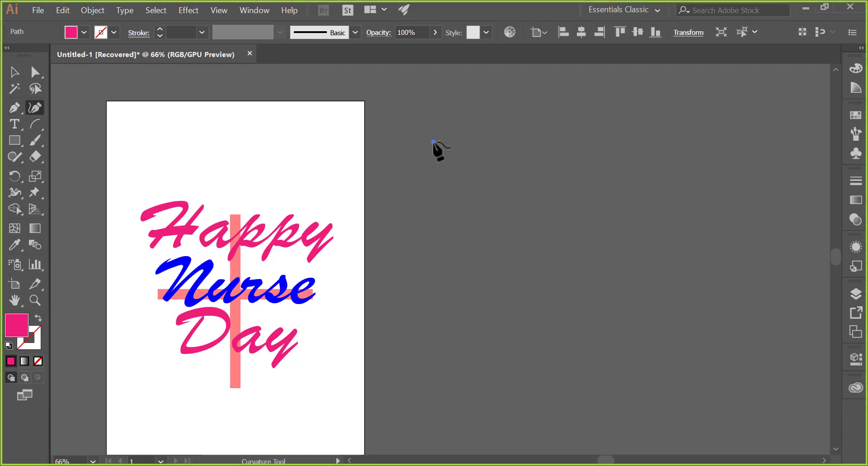
{"action": "key", "text": "Escape"}
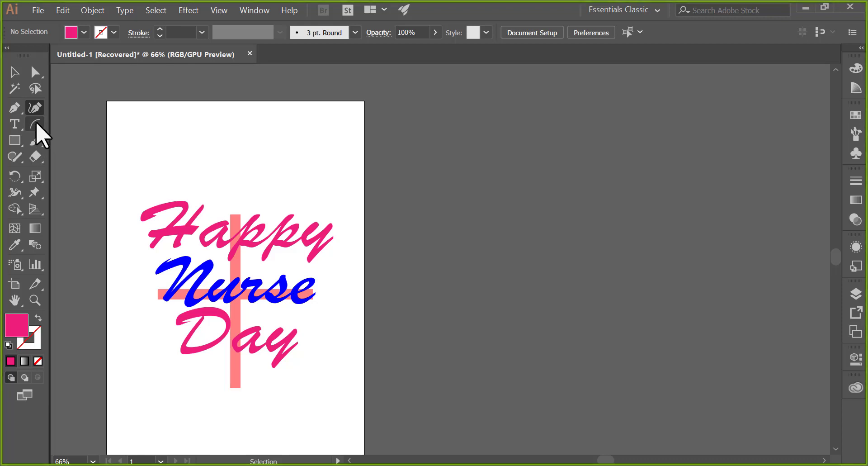
Tear off and close the line-tools panel, then choose the Paintbrush tool
{"action": "left_click", "coordinate": [36, 124]}
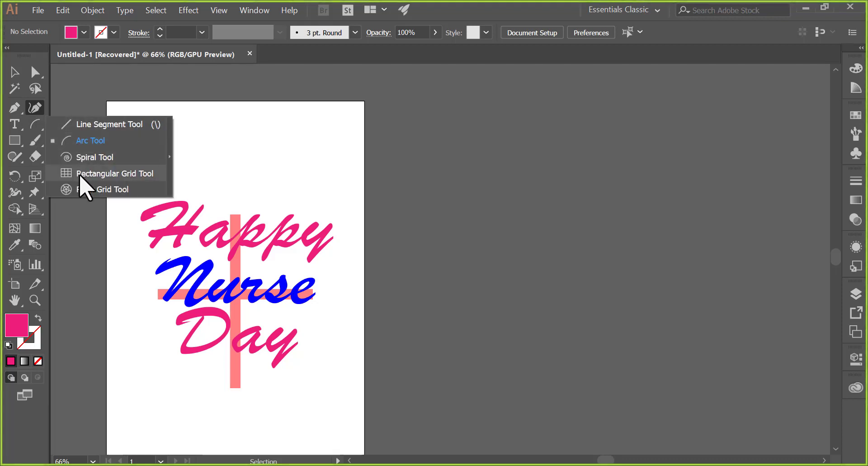
{"action": "left_click", "coordinate": [170, 157]}
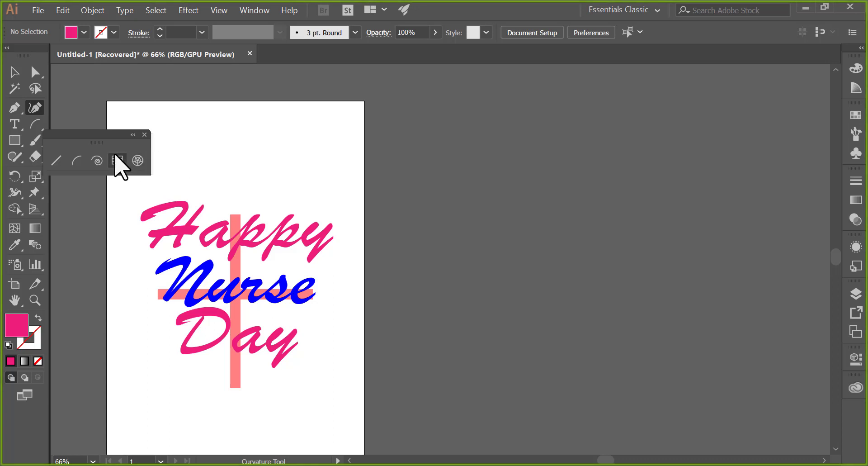
{"action": "left_click", "coordinate": [143, 135]}
{"action": "left_click", "coordinate": [36, 141]}
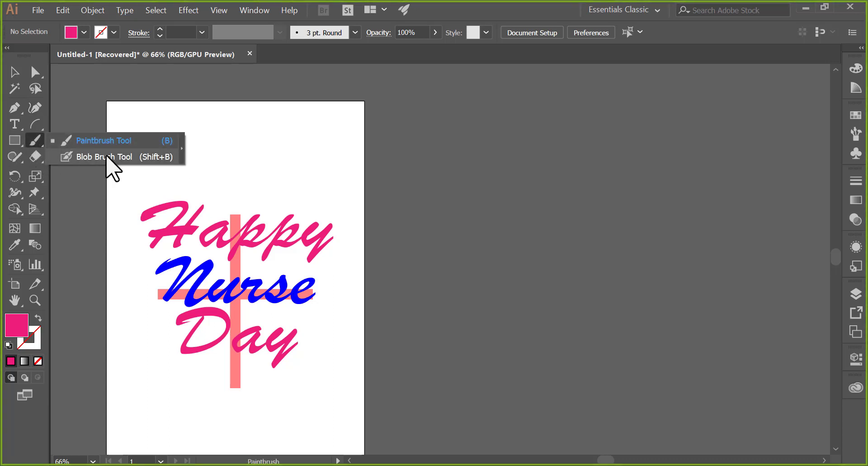
{"action": "left_click", "coordinate": [34, 142]}
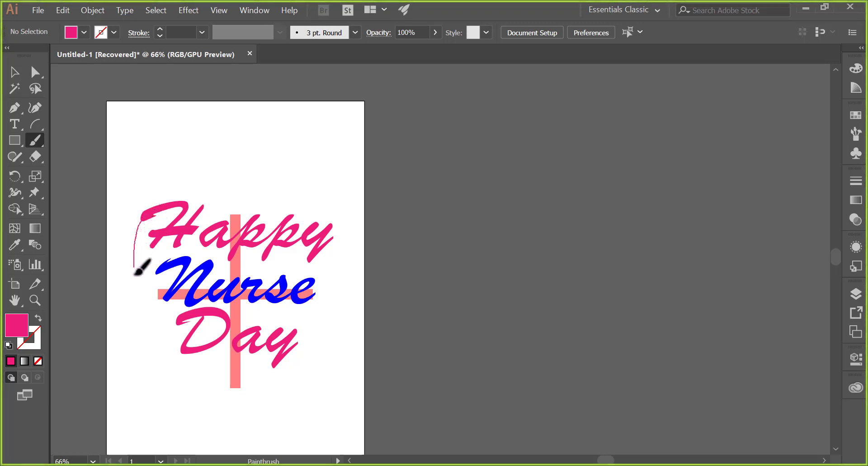
Paint a trial pink freehand stroke left of the lettering, undo it, and return to the Selection tool
{"action": "mouse_move", "coordinate": [135, 274]}
{"action": "left_mouse_down"}
{"action": "mouse_move", "coordinate": [144, 311]}
{"action": "mouse_move", "coordinate": [183, 322]}
{"action": "left_mouse_up"}
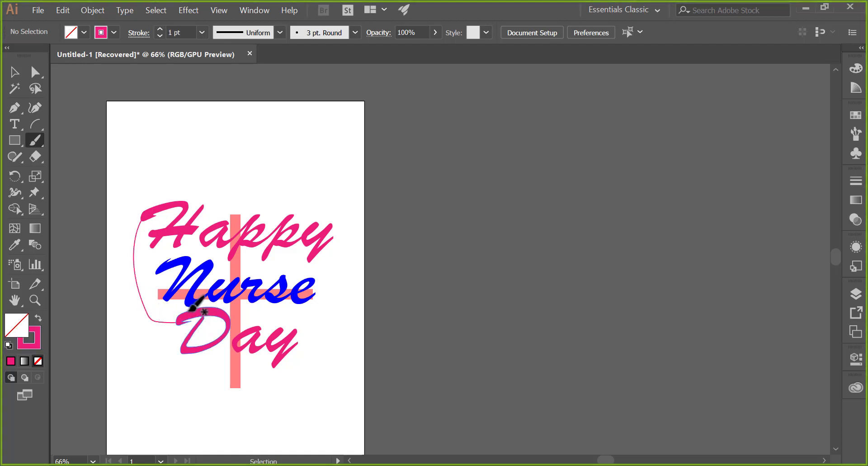
{"action": "key", "text": "ctrl+z"}
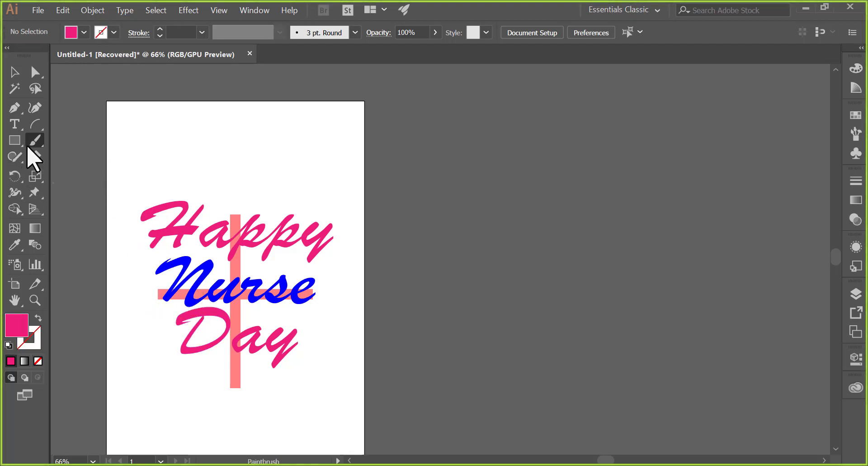
{"action": "left_click", "coordinate": [36, 140]}
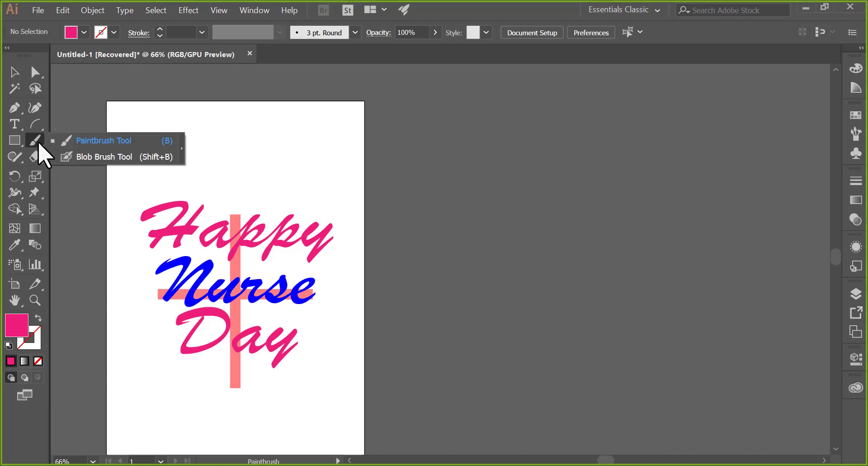
{"action": "key", "text": "v"}
{"action": "left_click", "coordinate": [36, 11]}
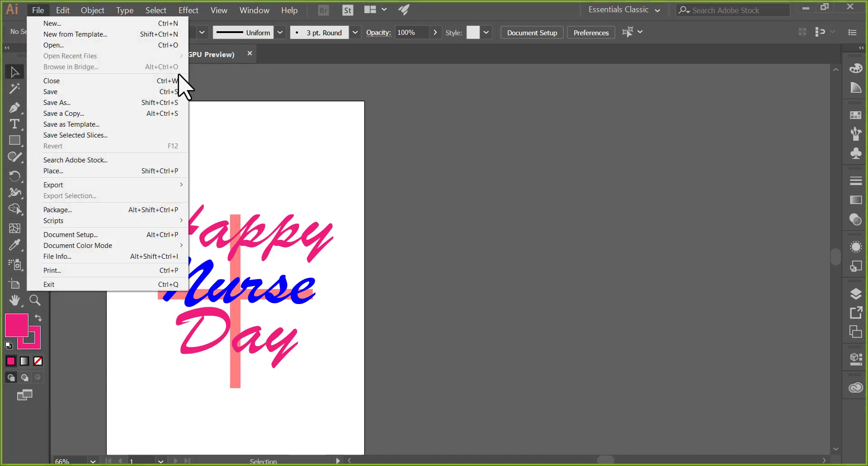
Cancel out of Save for Web and Export for Screens, then open File > Export > Export As for PNG
{"action": "left_click", "coordinate": [321, 135]}
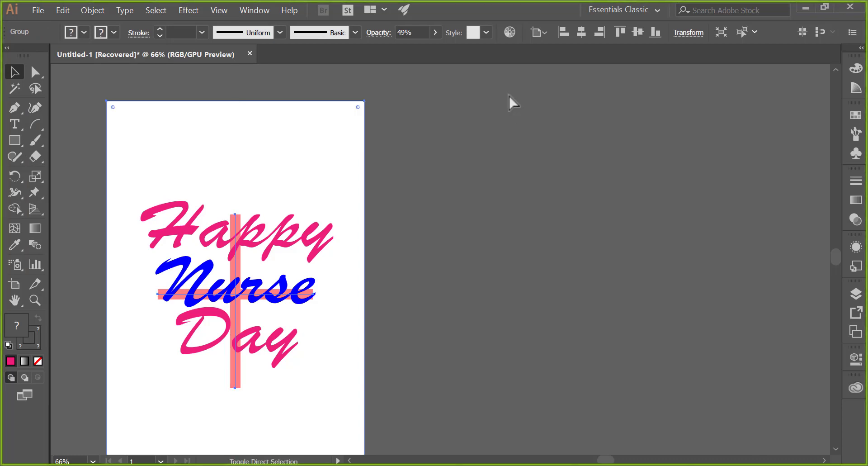
{"action": "key", "text": "ctrl+alt+shift+s"}
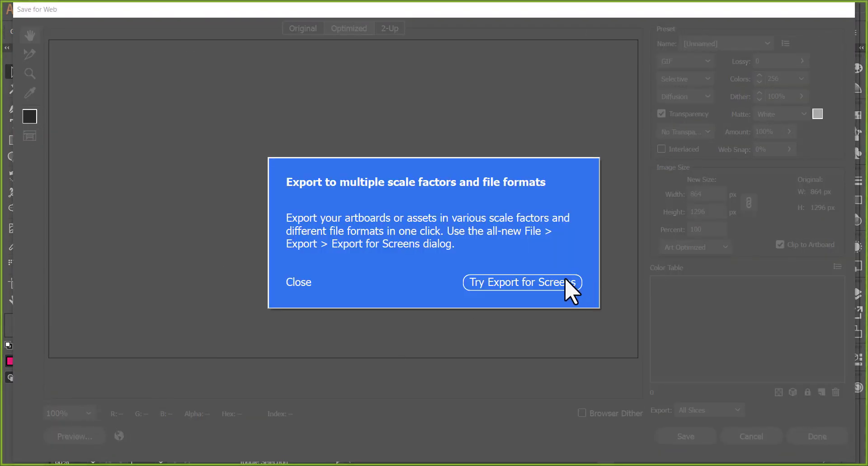
{"action": "left_click", "coordinate": [553, 281]}
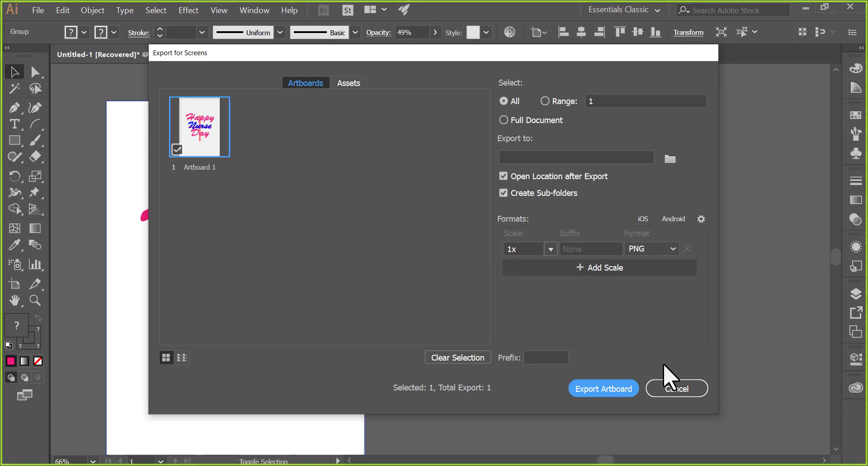
{"action": "left_click", "coordinate": [677, 388]}
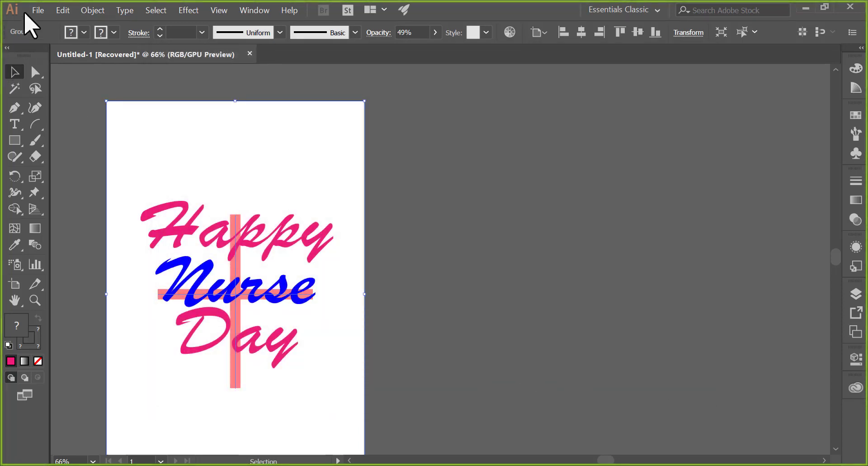
{"action": "left_click", "coordinate": [39, 11]}
{"action": "mouse_move", "coordinate": [54, 184]}
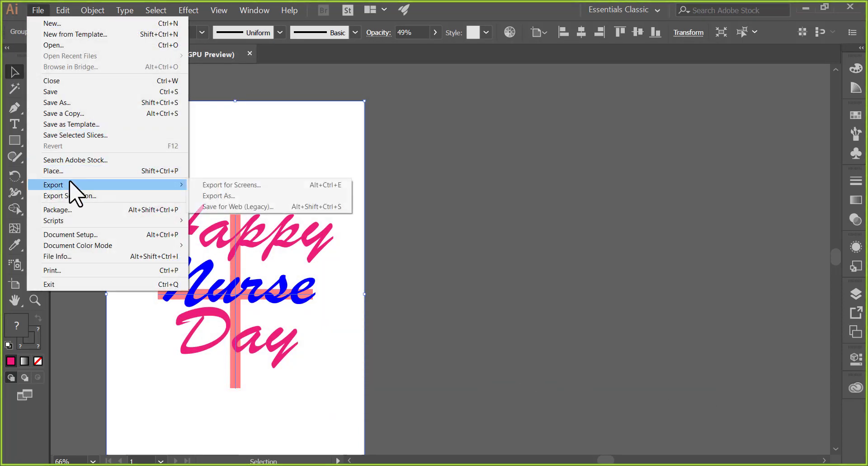
{"action": "left_click", "coordinate": [222, 195]}
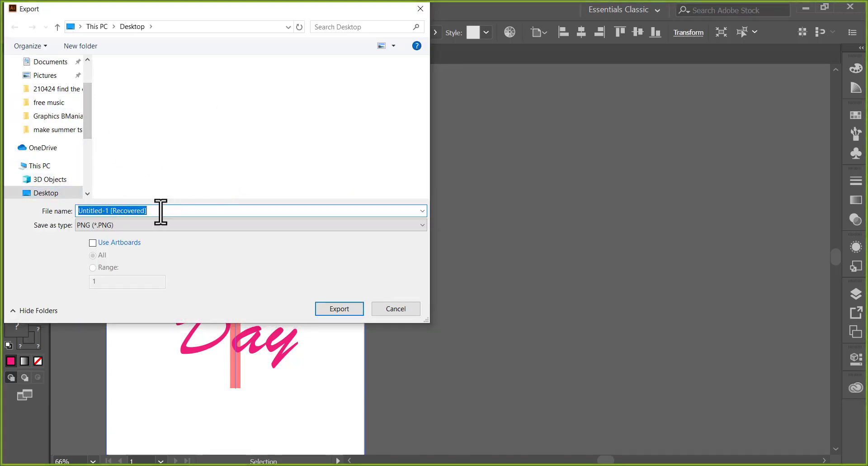
Name the file 'happy nurse day' and export it with Screen (72 ppi) and Transparent background
{"action": "type", "text": "happy nurse day"}
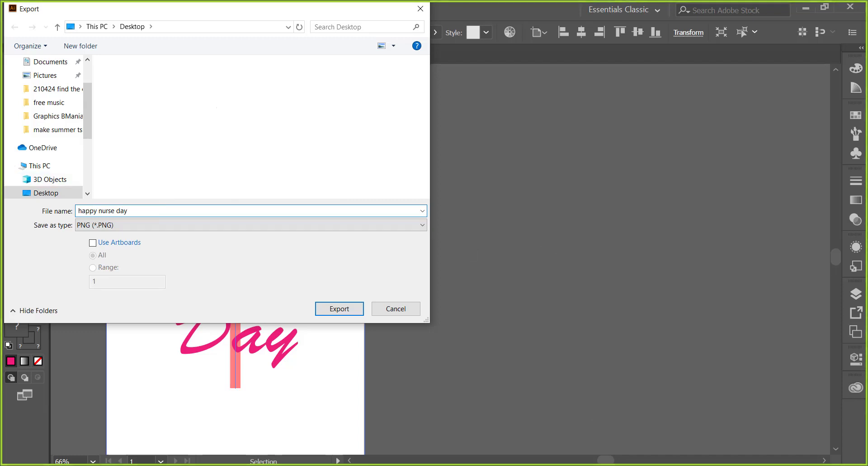
{"action": "left_click", "coordinate": [345, 308]}
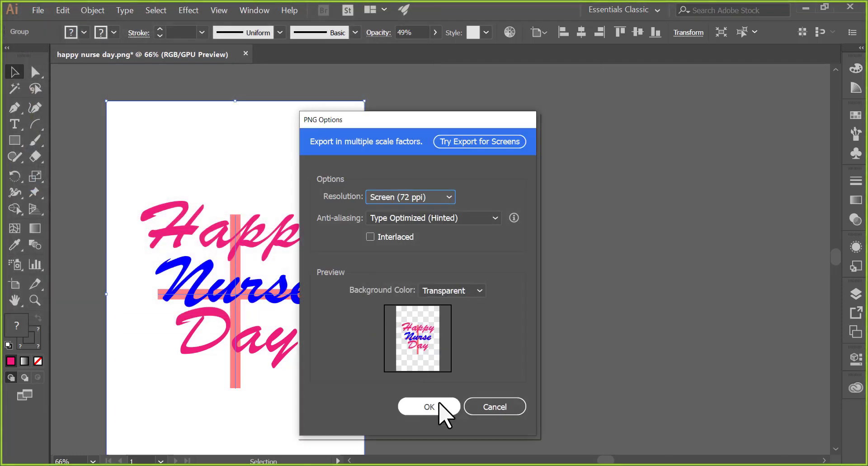
{"action": "left_click", "coordinate": [443, 406]}
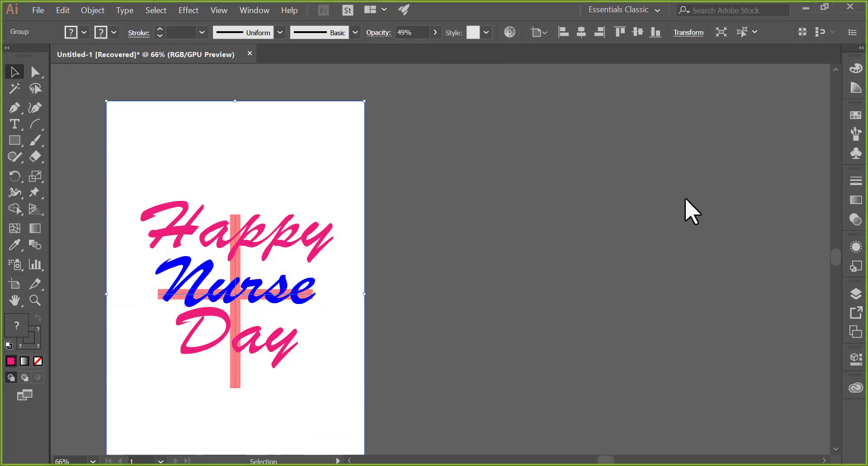